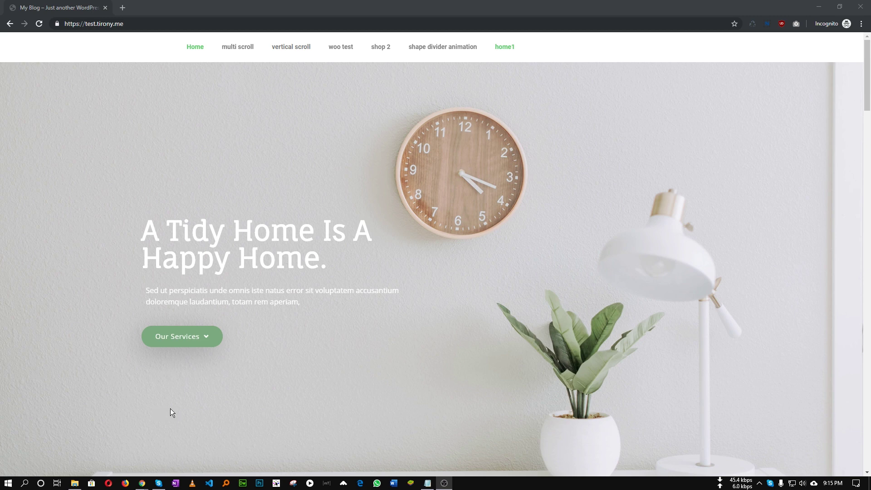
Check the Our Services off-canvas overlay on the live site, then return to WordPress Popups
left_click(177, 338)
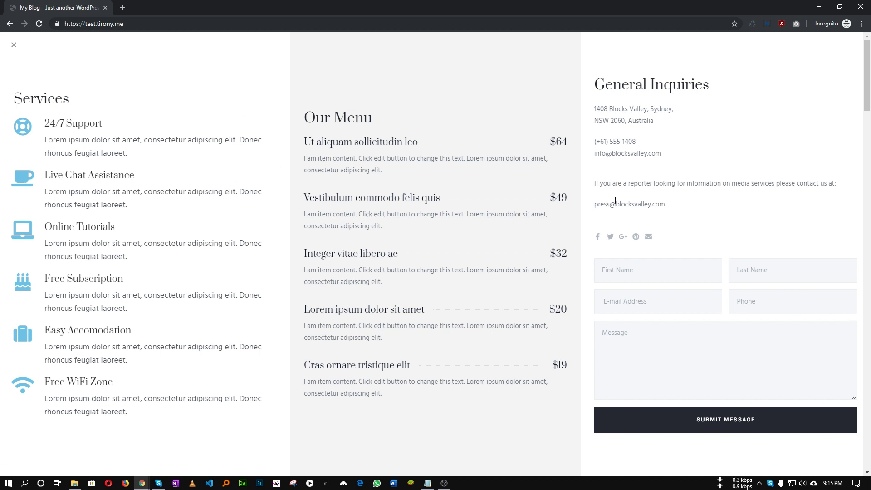
left_click(15, 46)
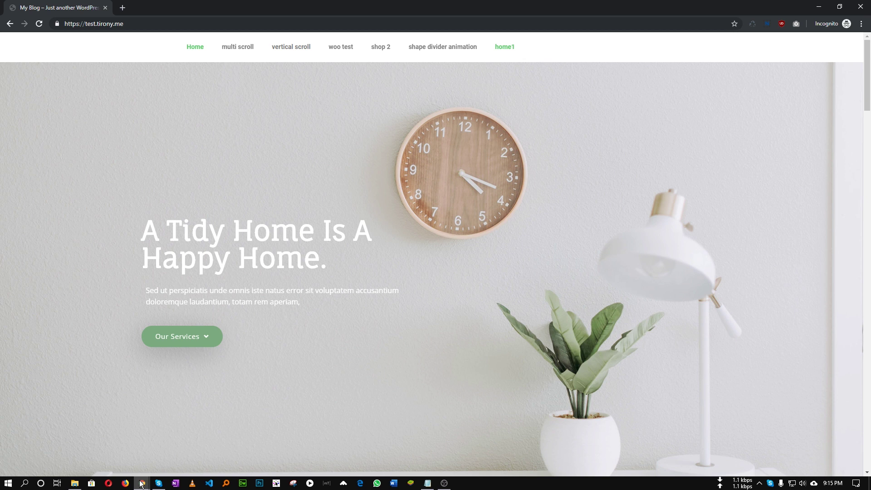
mouse_move(141, 485)
left_click(107, 448)
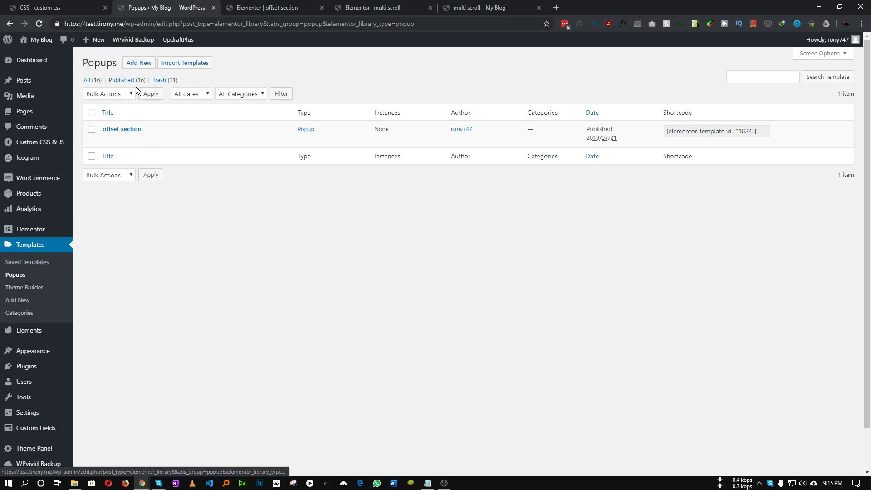
Start a new Popup template and enter the name 'my popup'
left_click(134, 64)
left_click(489, 288)
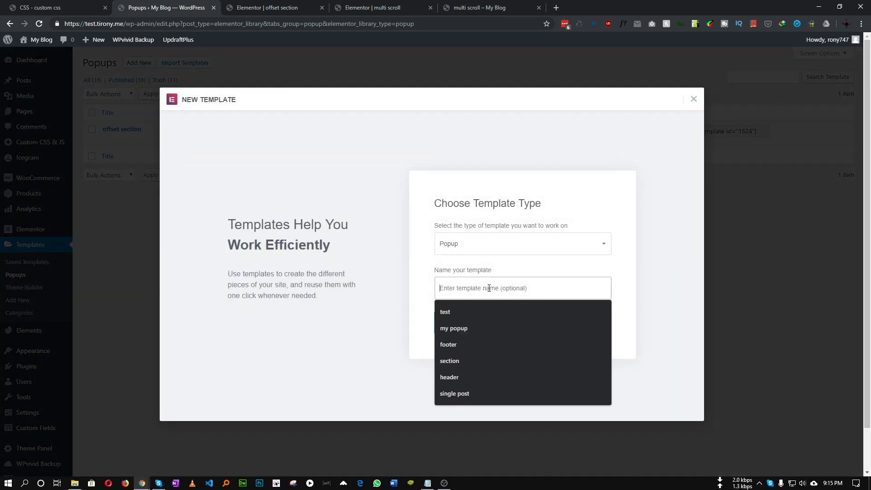
type("my")
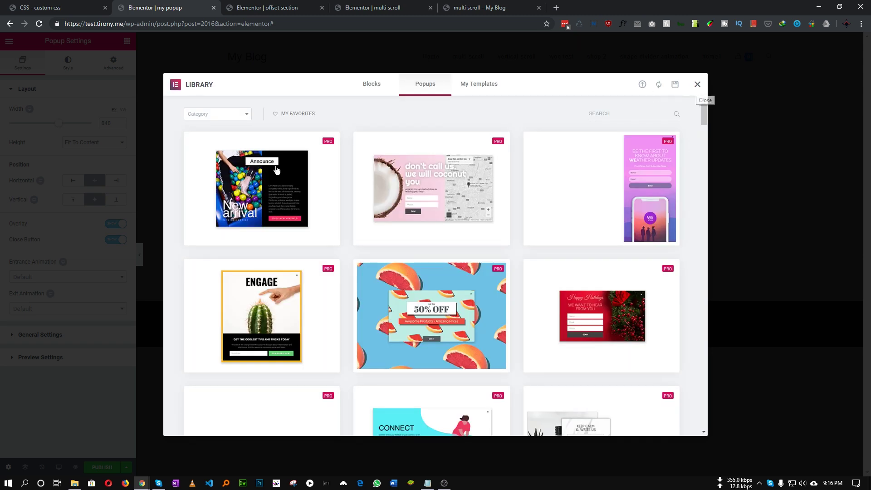
Close the library and size the popup to 100 vw wide and a custom 100 vh high
left_click(698, 86)
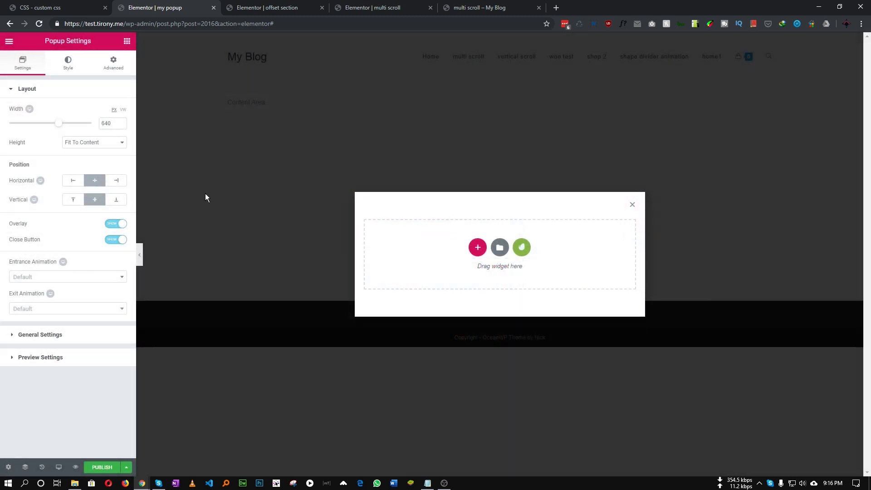
left_click(123, 110)
left_click_drag(8, 129, 128, 133)
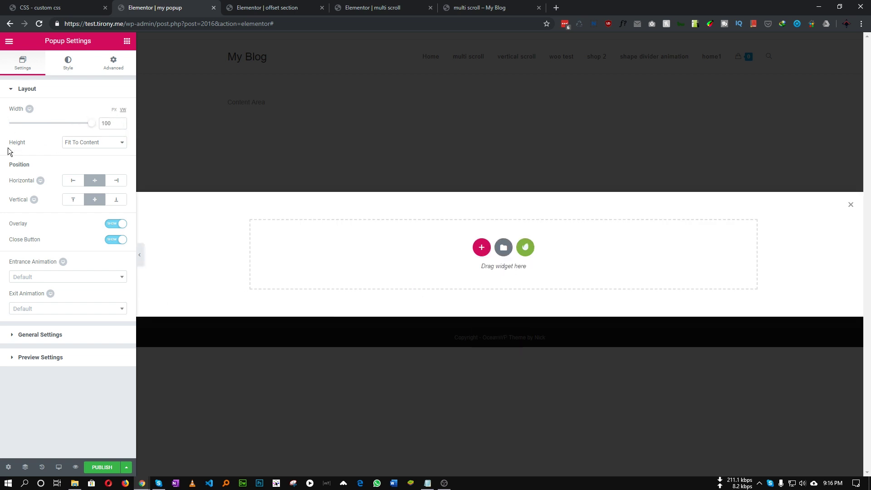
left_click(74, 144)
left_click(84, 169)
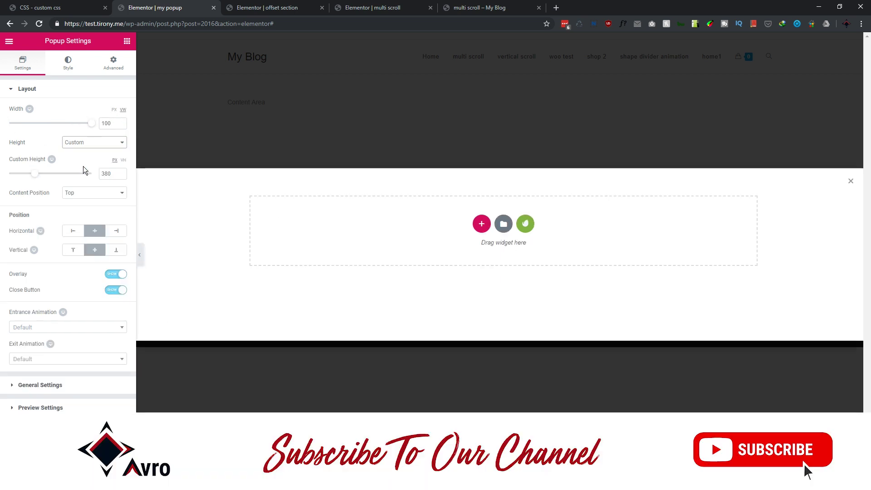
left_click(124, 160)
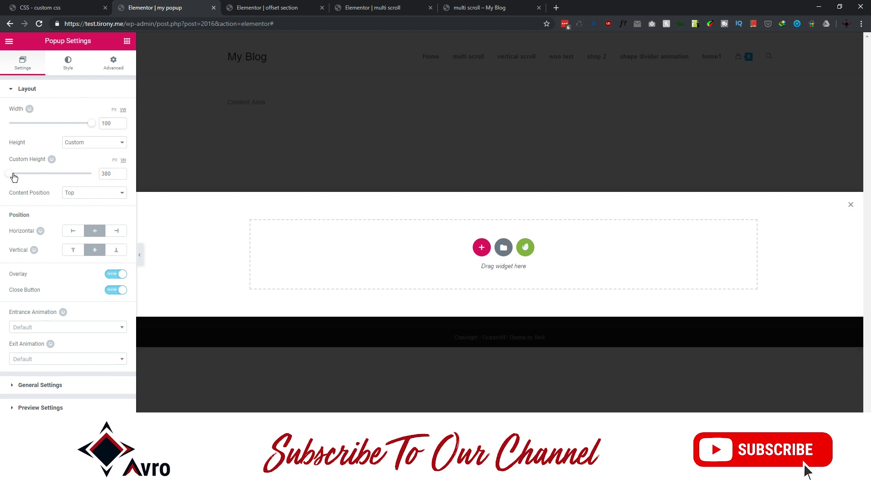
left_click_drag(11, 173, 147, 186)
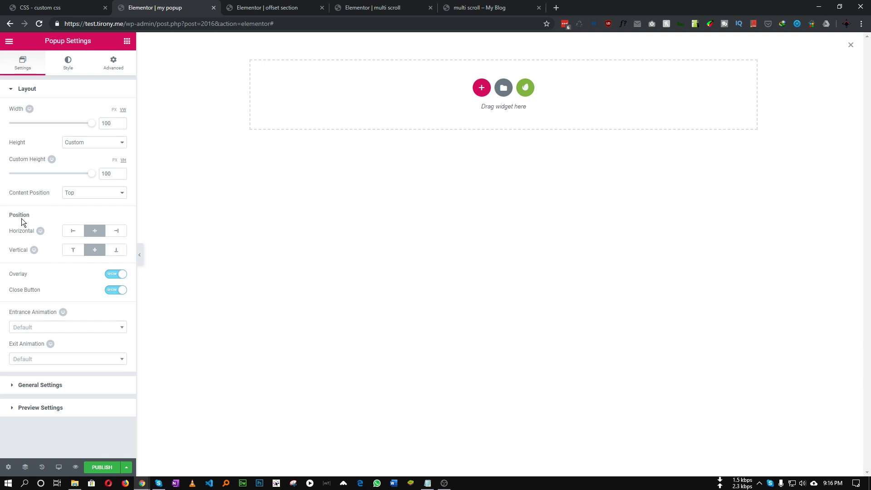
Align the popup left, hide its overlay, and set Fade In Left entrance and Slide Out Left exit
left_click(72, 235)
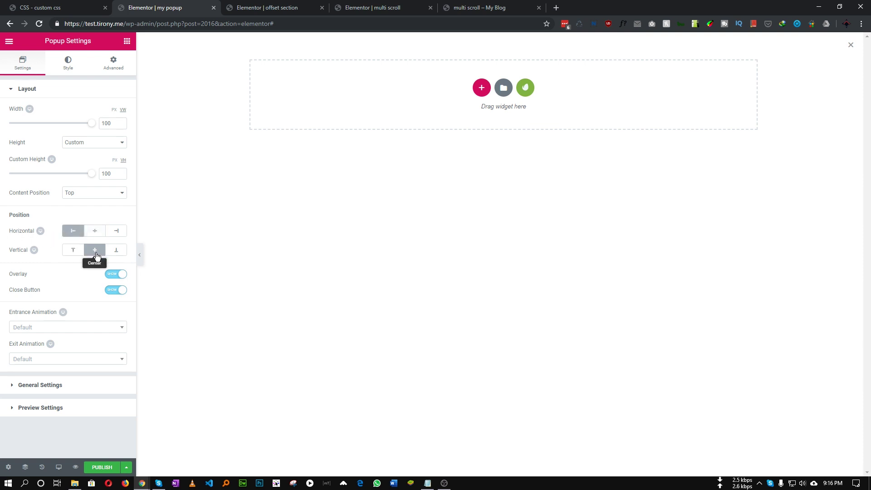
left_click(116, 276)
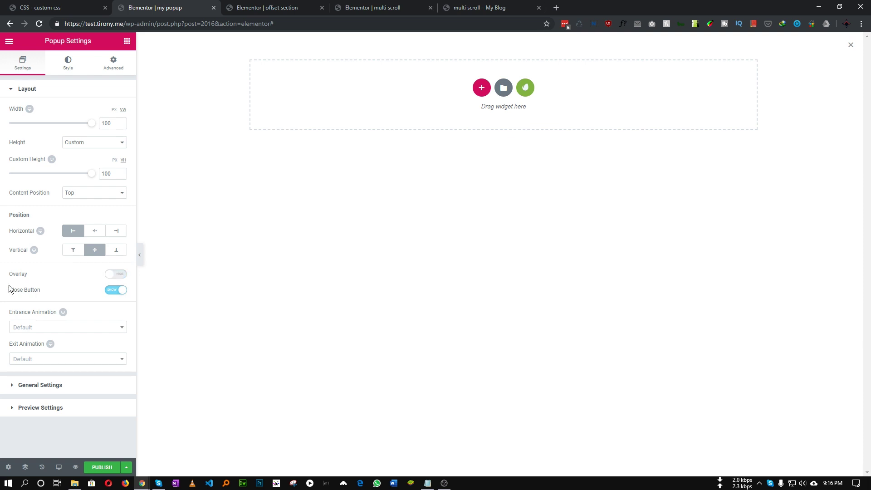
left_click(47, 328)
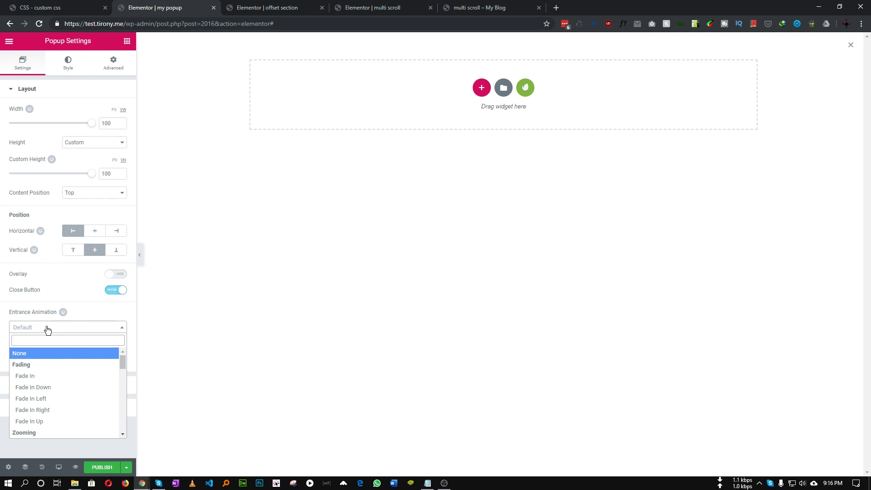
left_click(33, 398)
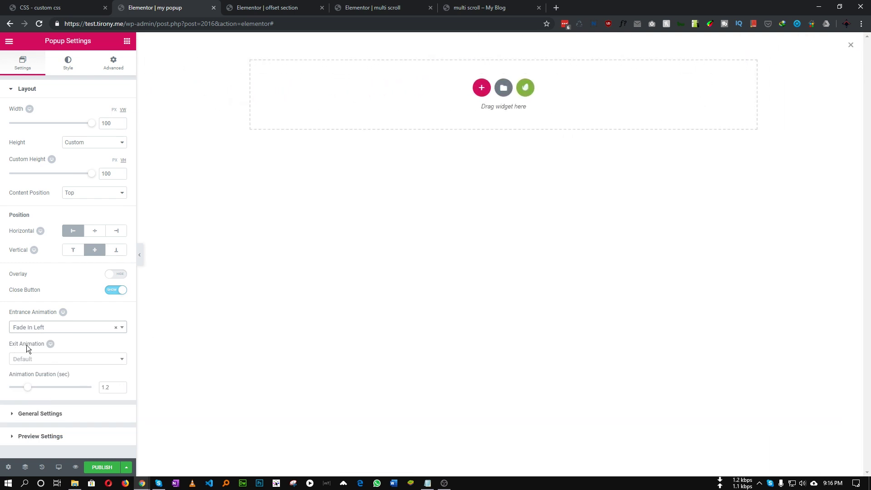
left_click(69, 362)
scroll(57, 411, "down", 5)
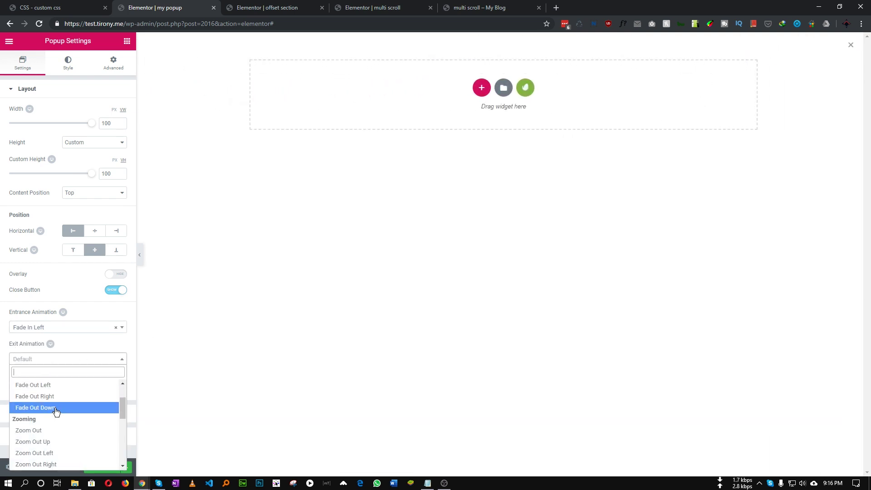
left_click(33, 419)
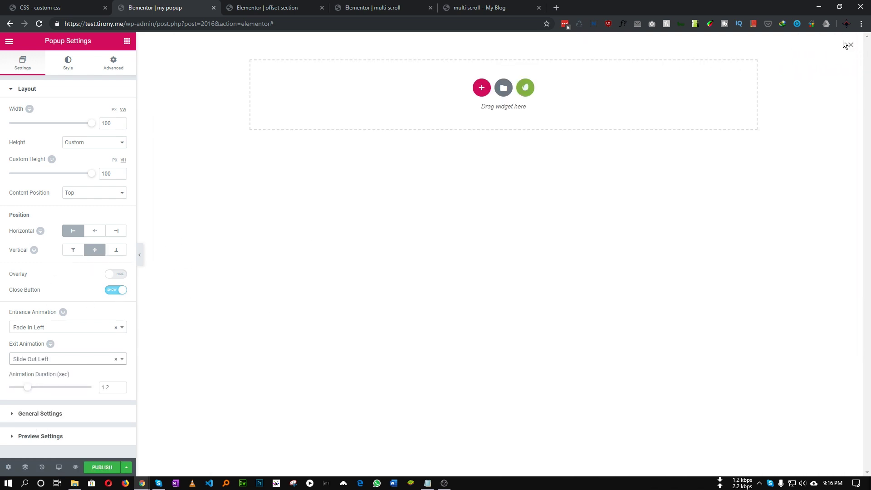
Set the close button's horizontal position to 98 and add a 33/33/33 three-column section
left_click(68, 63)
left_click(68, 213)
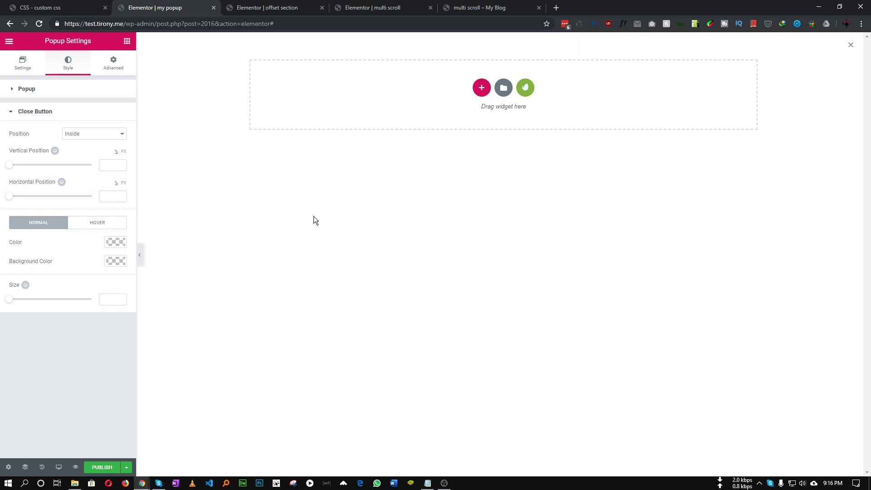
left_click(103, 196)
type("98")
left_click(483, 92)
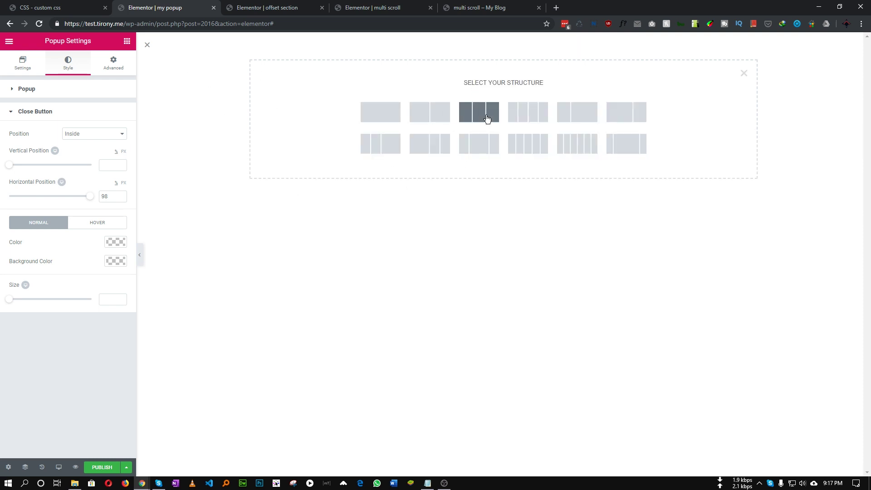
left_click(488, 118)
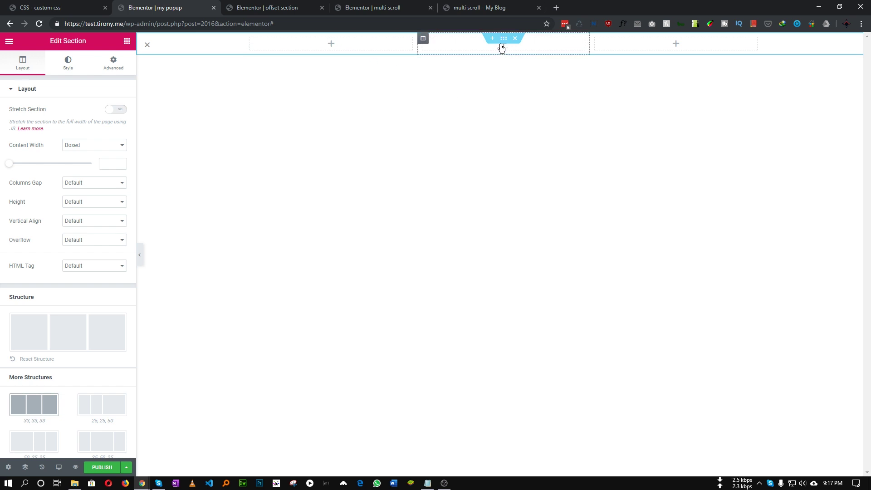
Make the section content Full Width with a Wider columns gap
left_click(67, 145)
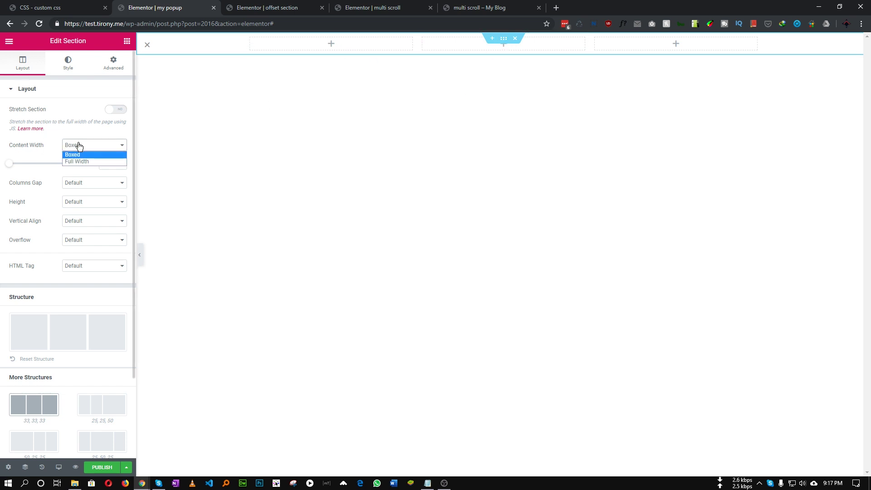
left_click(79, 162)
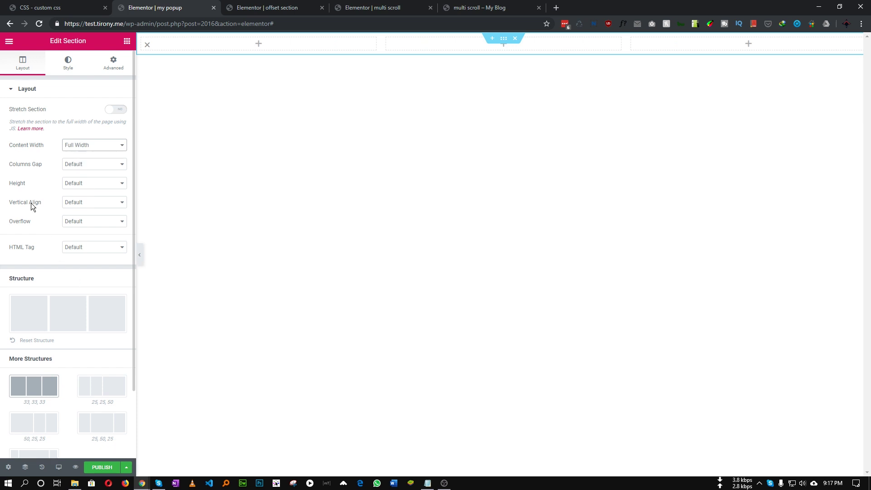
left_click(75, 165)
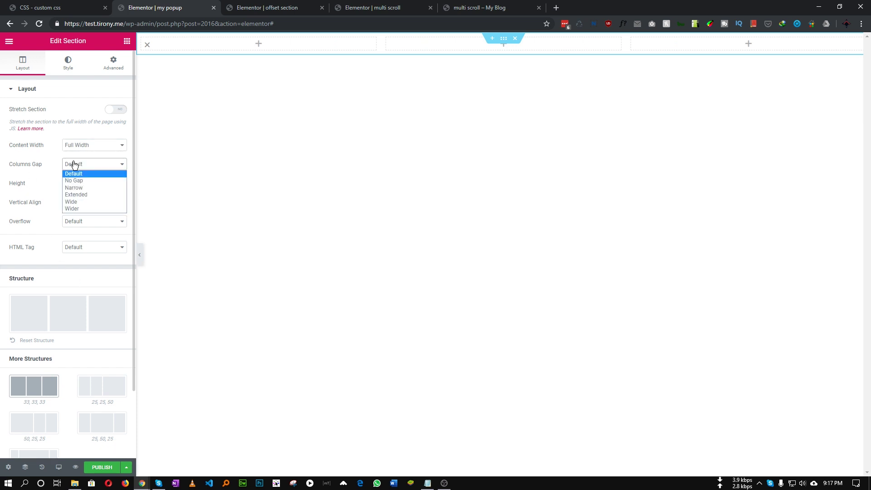
left_click(75, 208)
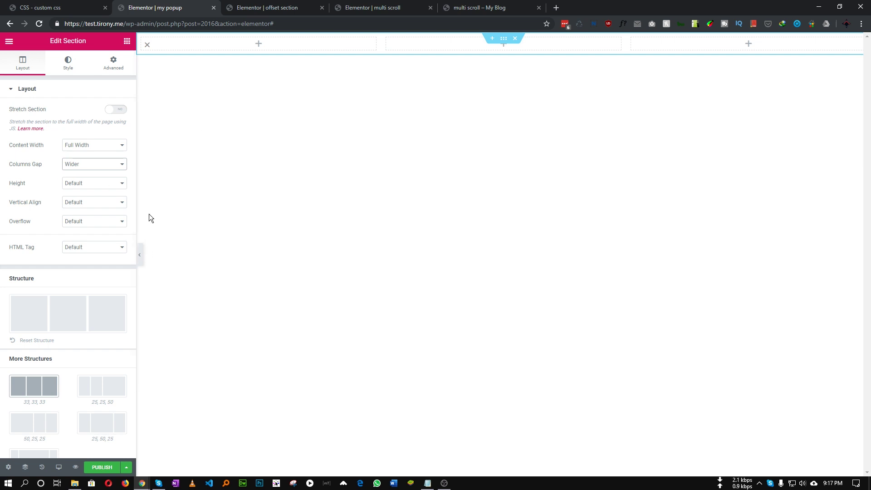
Give the section a 100 vh minimum height, stretched column position and middle vertical alignment
left_click(80, 184)
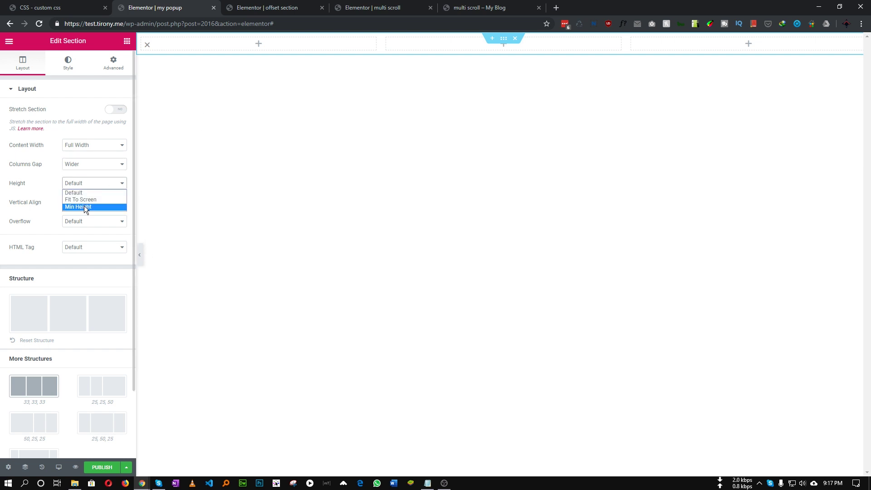
left_click(84, 206)
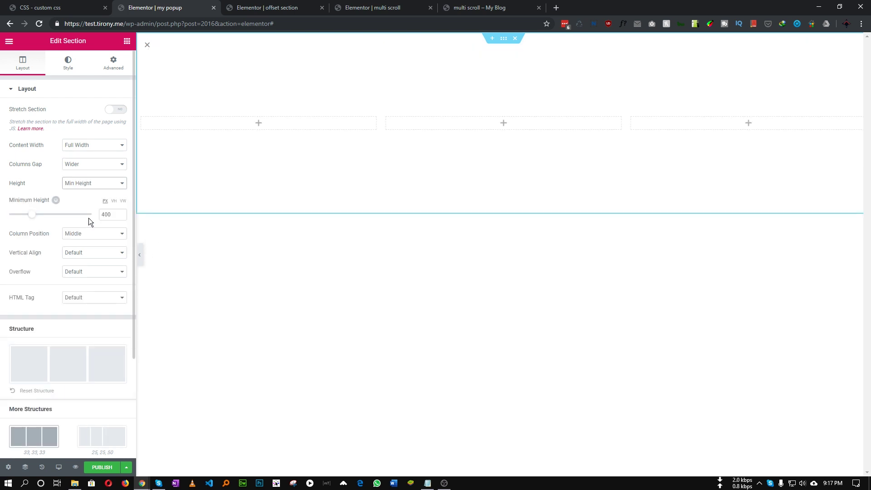
left_click(113, 201)
left_click_drag(12, 217, 99, 226)
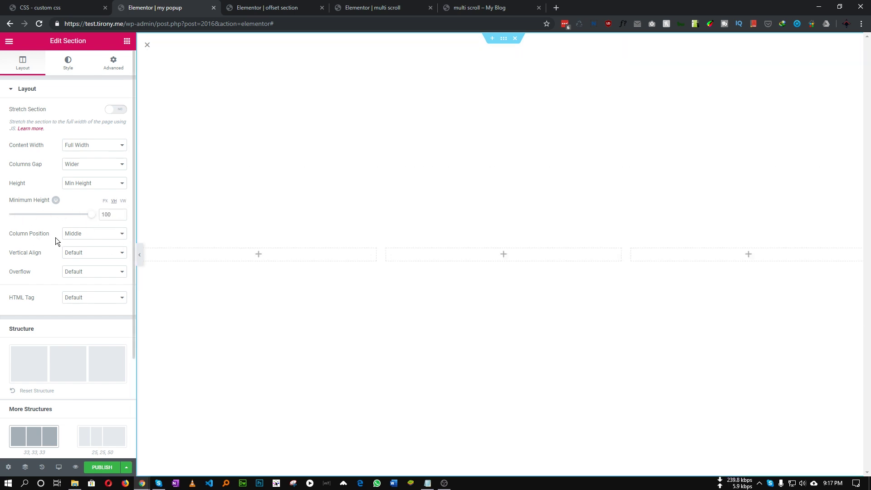
left_click(86, 237)
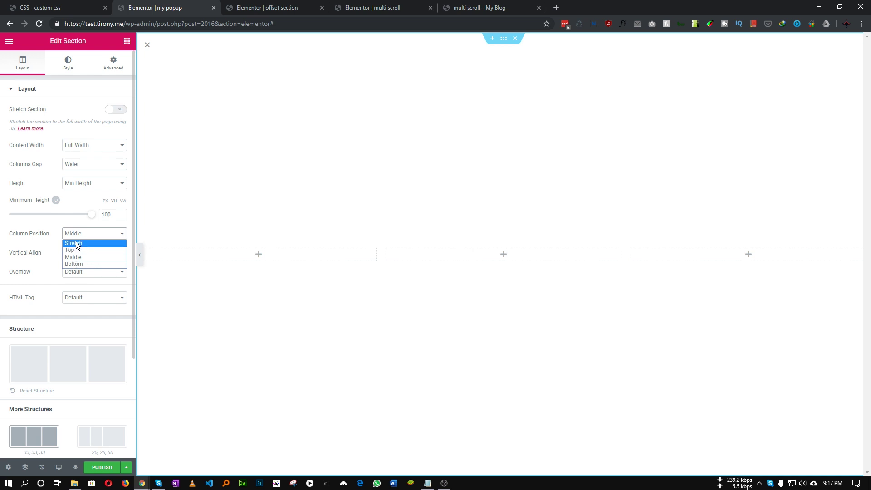
left_click(75, 242)
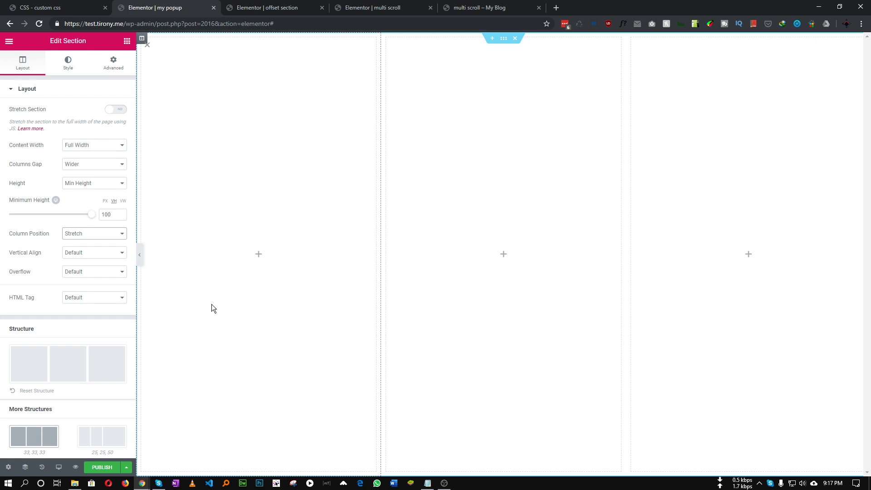
left_click(85, 255)
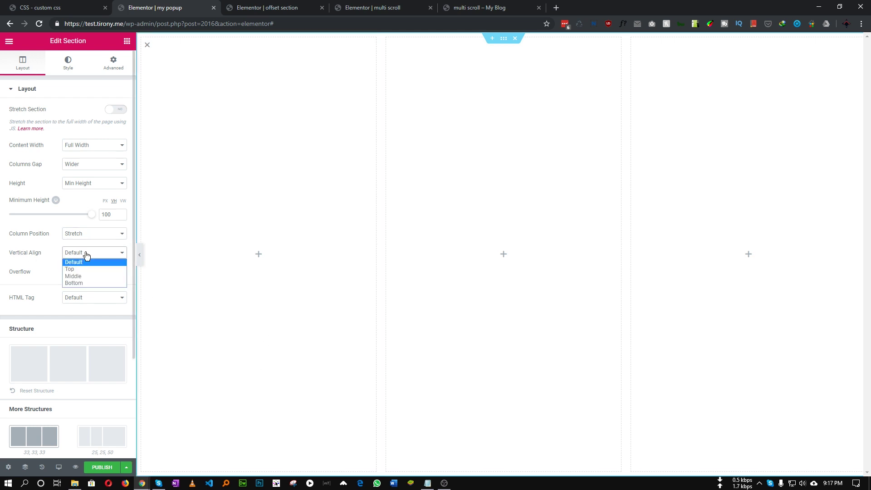
left_click(78, 276)
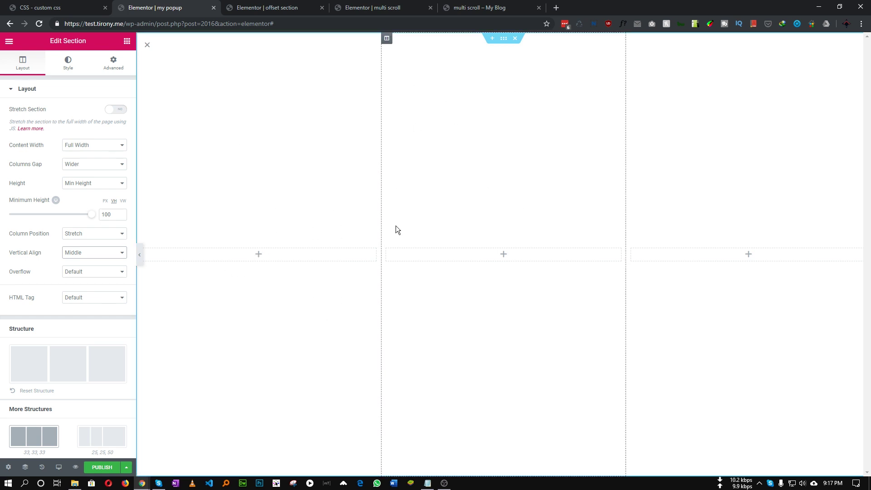
left_click(258, 254)
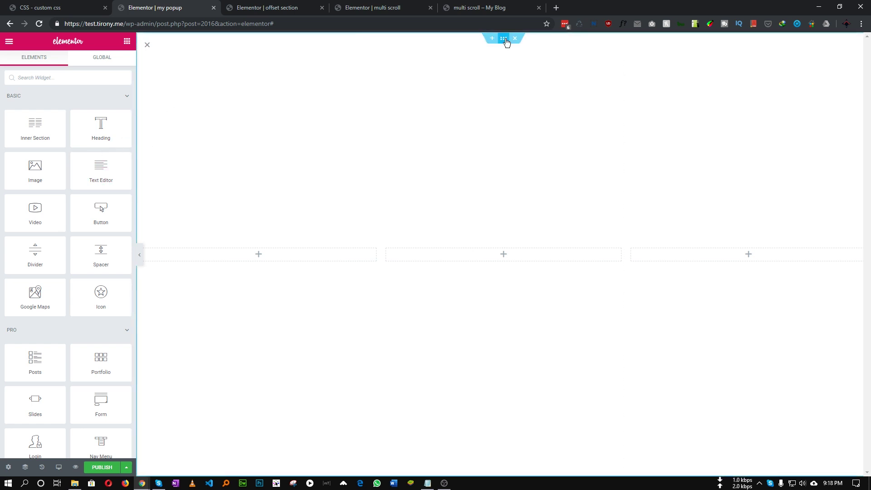
Copy the Services heading from the offset section page into the popup's first column
left_click(273, 8)
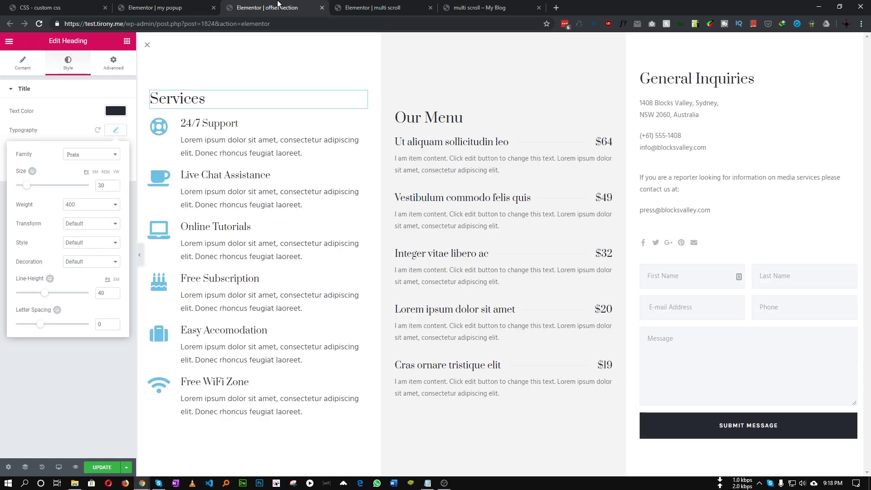
right_click(189, 102)
left_click(202, 136)
key("ctrl+shift+Tab")
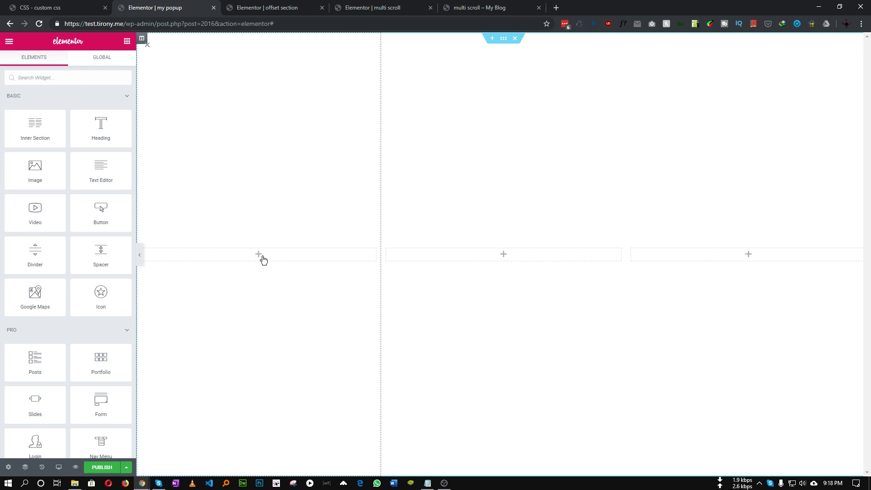
right_click(260, 255)
left_click(280, 267)
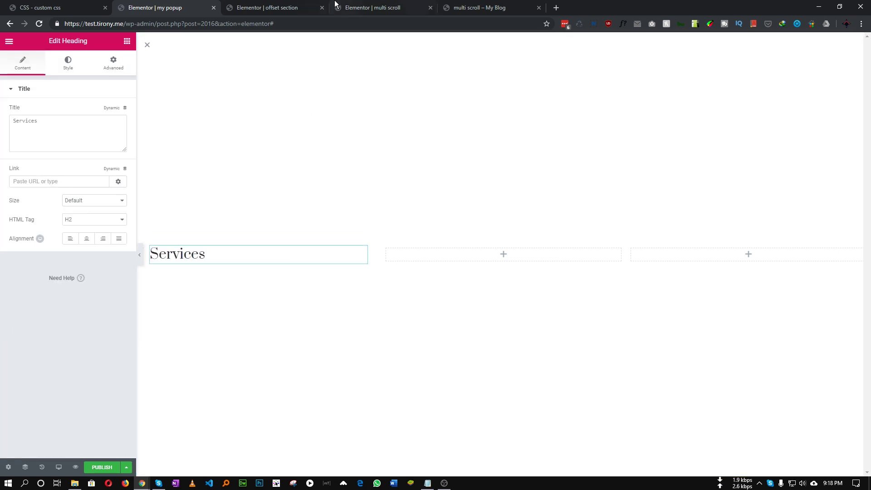
Copy the 24/7 Support icon box and paste it below the Services heading
left_click(295, 7)
right_click(222, 151)
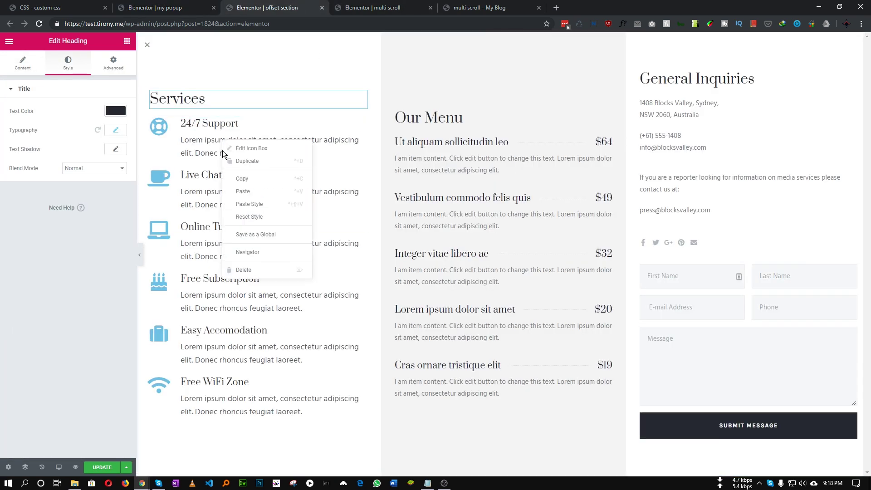
left_click(242, 178)
key("ctrl+shift+Tab")
right_click(249, 255)
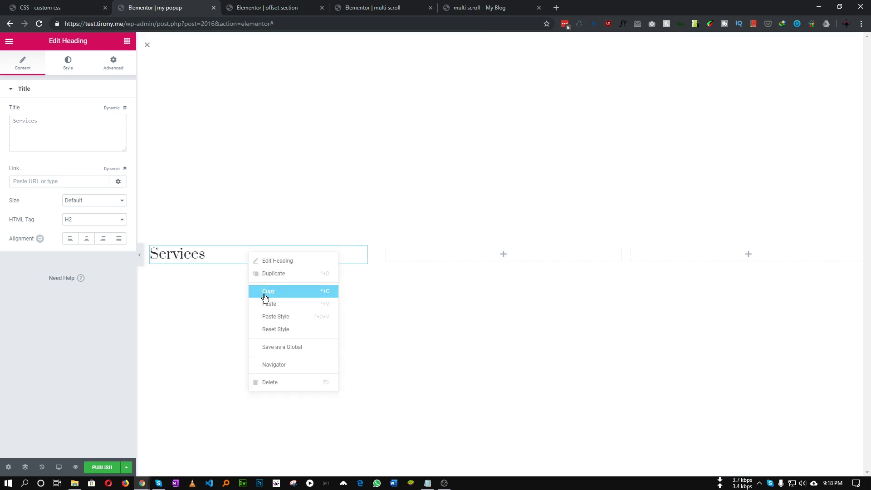
left_click(266, 315)
right_click(224, 256)
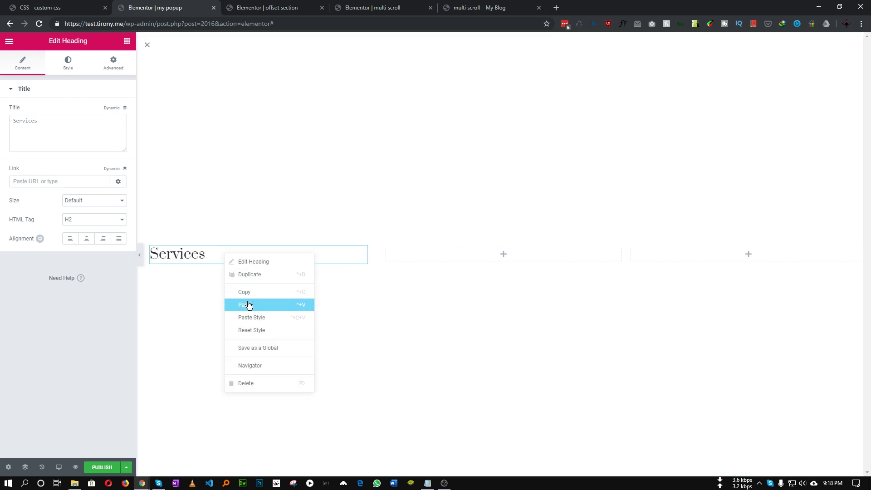
left_click(248, 304)
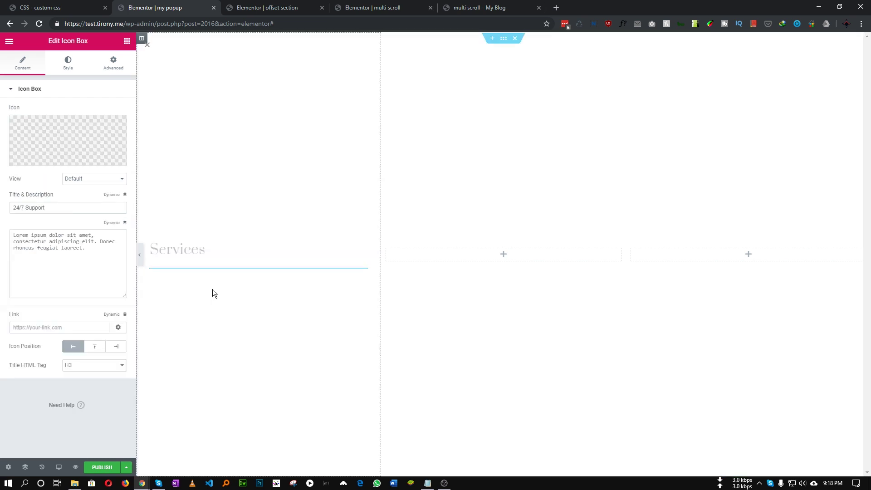
Copy the Live Chat Assistance box and paste it below the 24/7 Support box
left_click(368, 8)
left_click(267, 7)
right_click(239, 191)
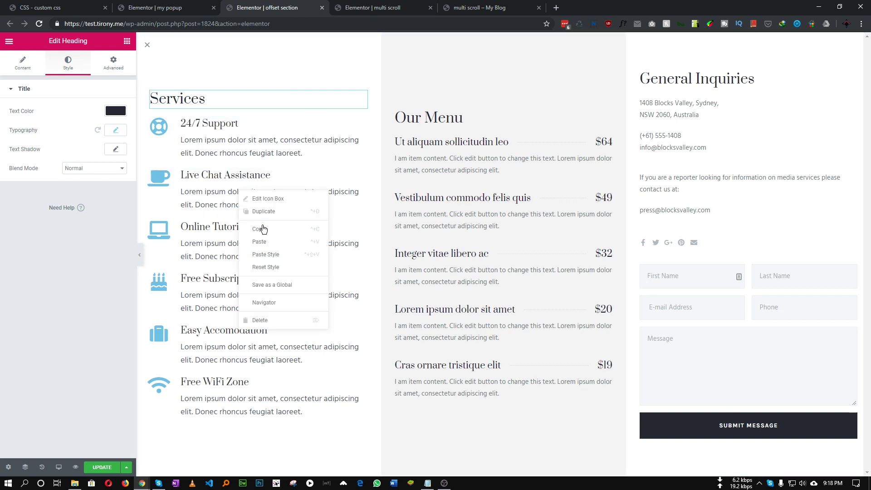
left_click(263, 226)
left_click(168, 8)
right_click(245, 261)
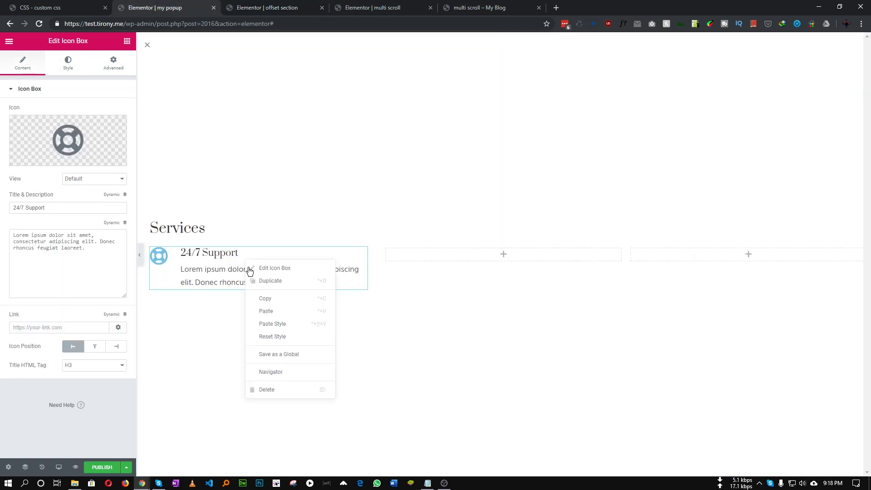
left_click(271, 311)
Duplicate the Live Chat Assistance box four times, giving five in total
right_click(212, 303)
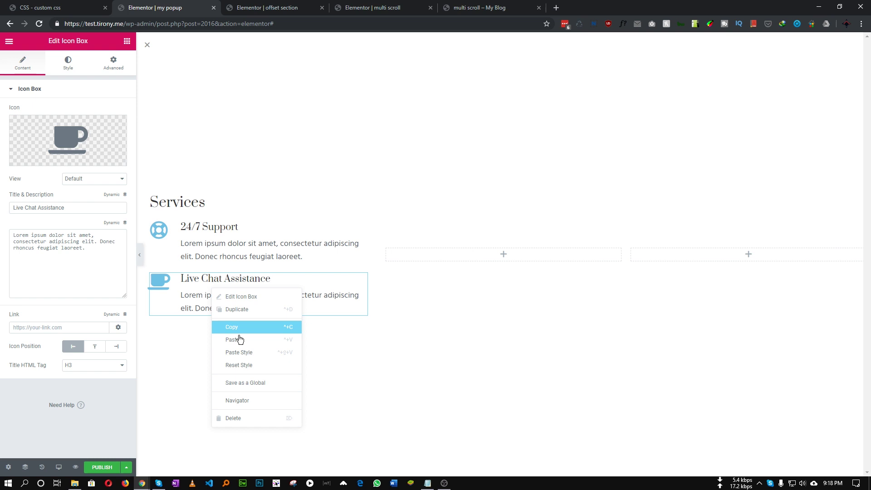
left_click(243, 318)
right_click(229, 321)
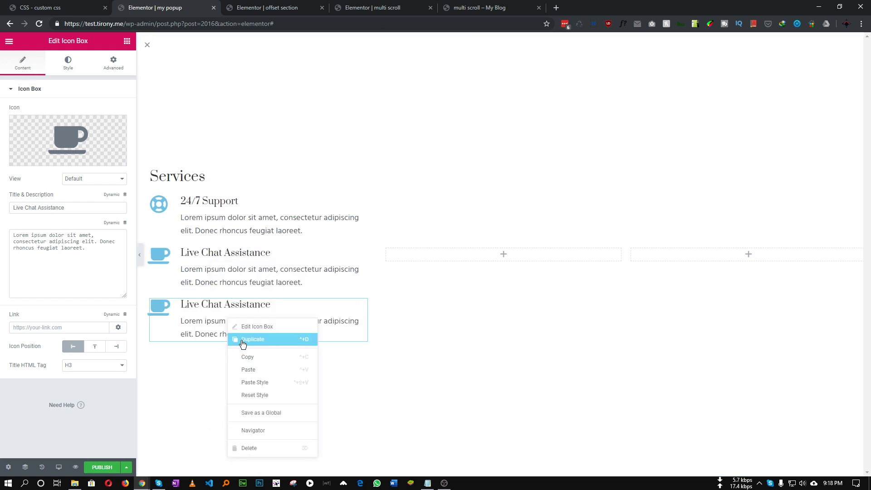
left_click(242, 340)
right_click(229, 339)
left_click(253, 361)
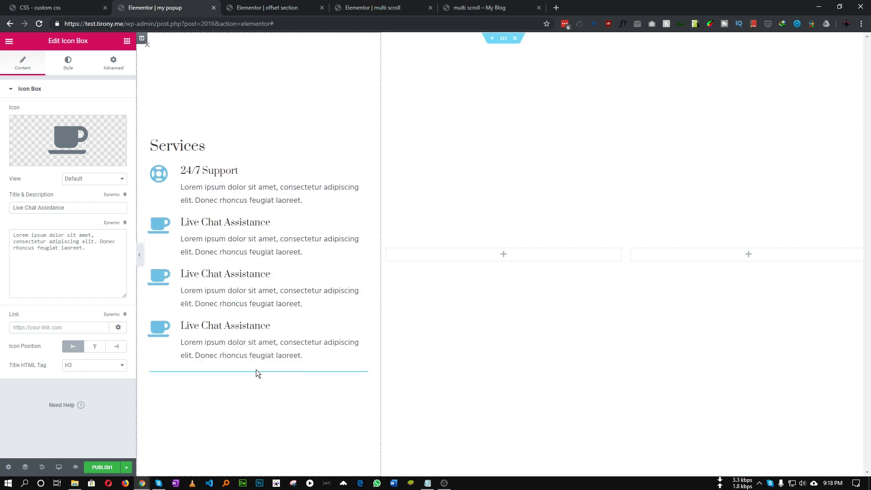
right_click(218, 371)
left_click(249, 360)
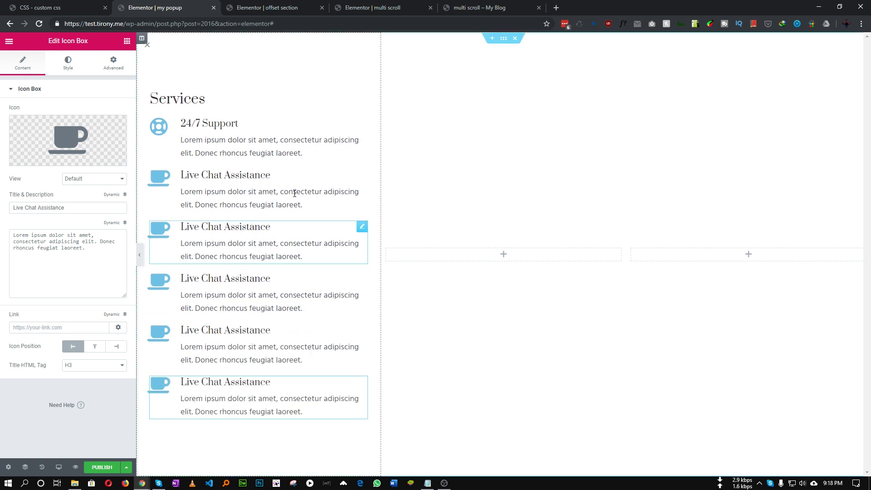
Paste the Our Menu price list from the offset section page into the middle column
left_click(281, 7)
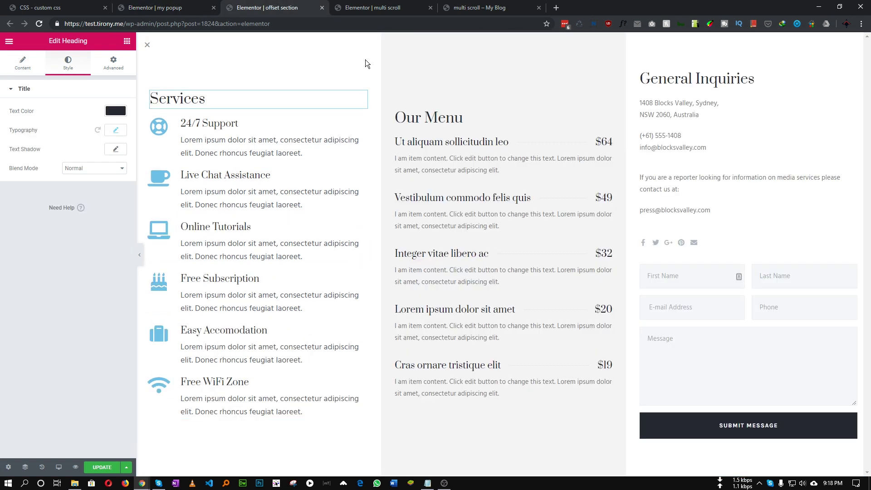
right_click(451, 167)
key("Escape")
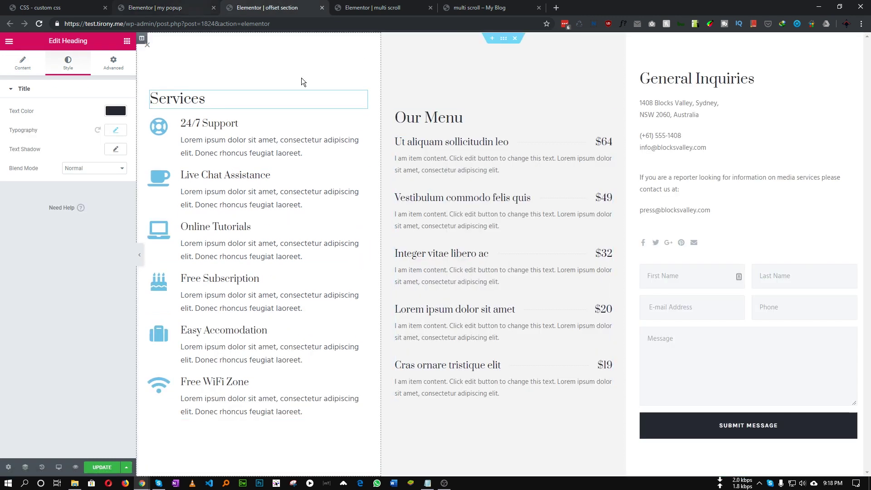
left_click(472, 165)
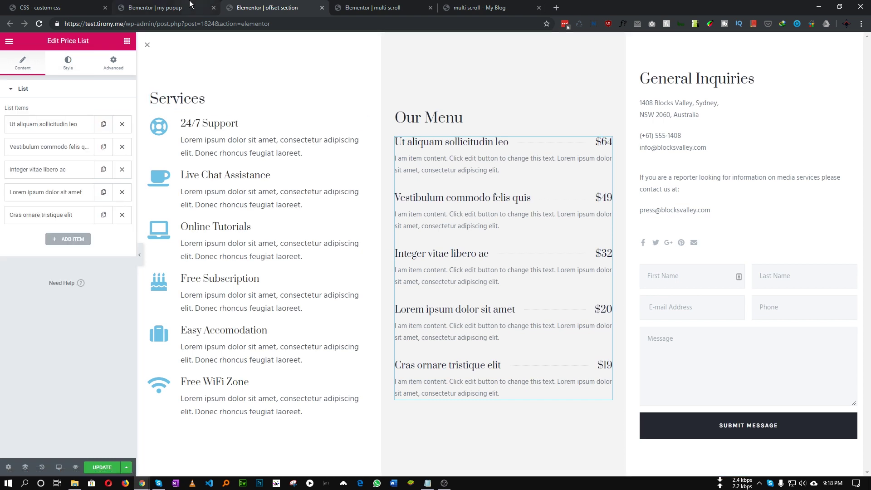
left_click(159, 7)
right_click(485, 261)
left_click(504, 269)
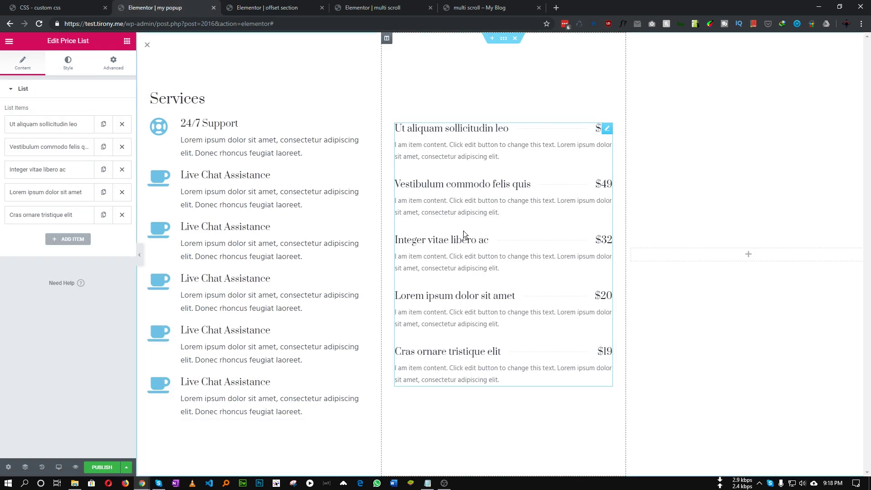
Copy the Our Menu heading into the middle column and move it above the price list
left_click(268, 7)
right_click(468, 125)
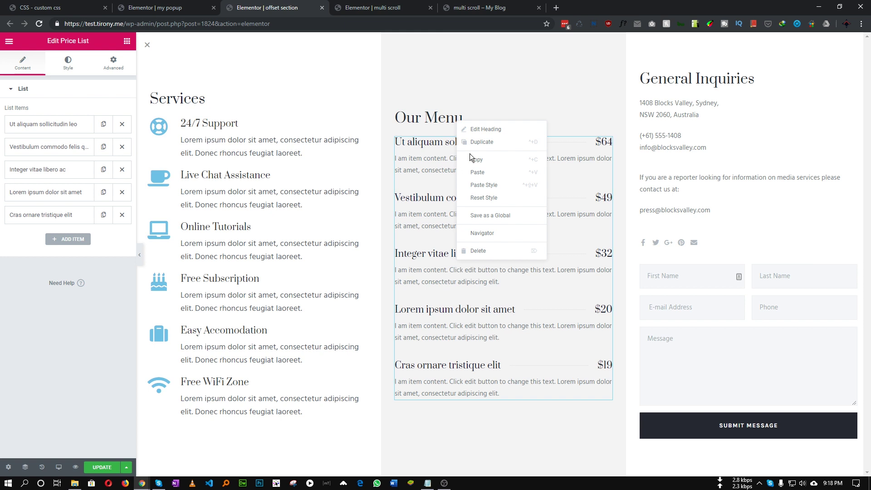
left_click(470, 154)
left_click(184, 5)
right_click(499, 219)
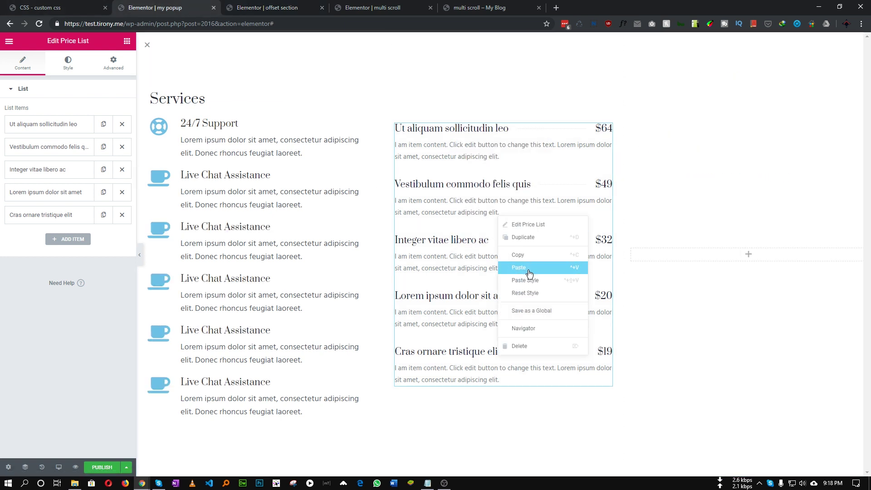
left_click(526, 269)
left_click_drag(611, 391, 490, 113)
Copy the General Inquiries heading into the popup's right column
left_click(268, 8)
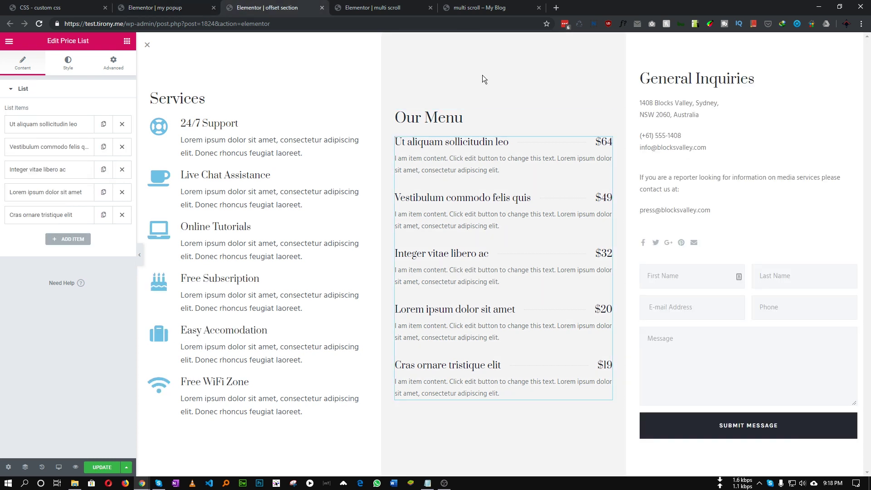
right_click(699, 81)
left_click(726, 124)
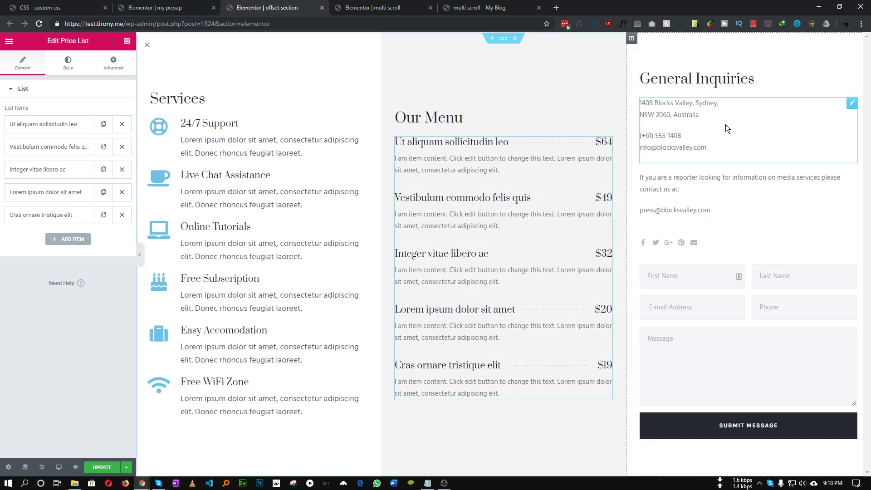
left_click(154, 8)
right_click(705, 255)
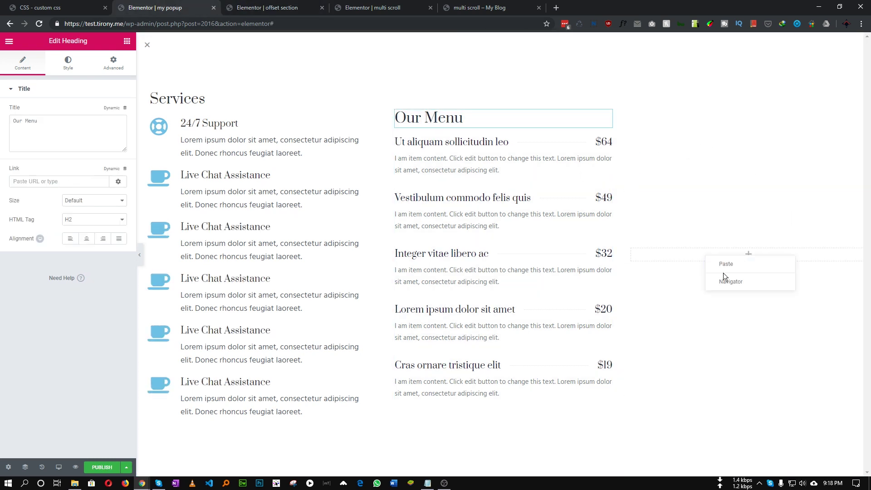
left_click(723, 273)
Paste the whole contact column into the popup section and delete the leftover empty column
left_click(287, 6)
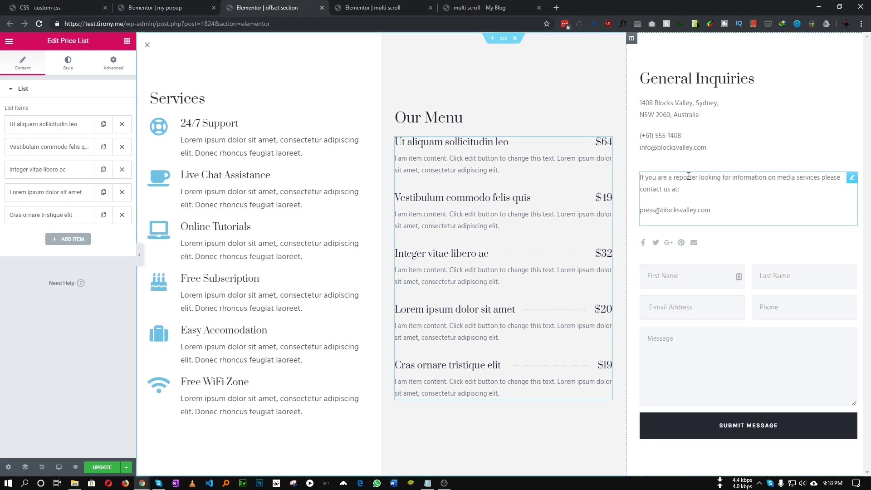
right_click(632, 40)
left_click(647, 91)
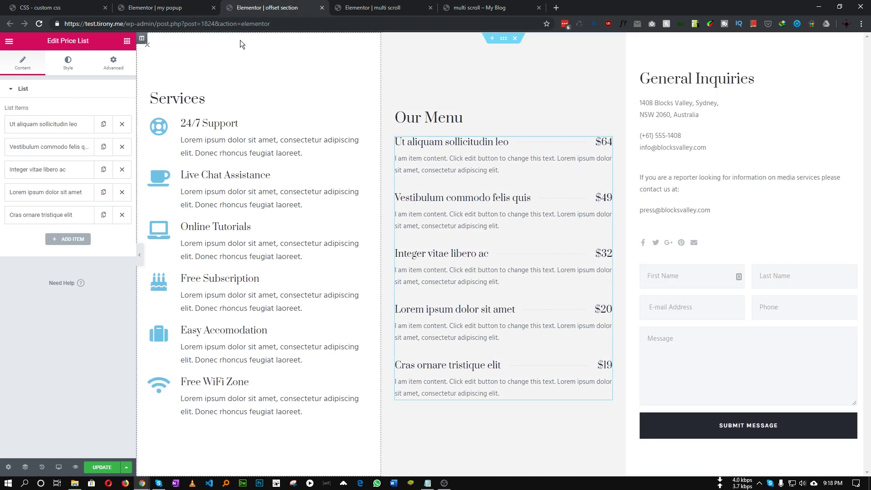
left_click(154, 8)
right_click(632, 41)
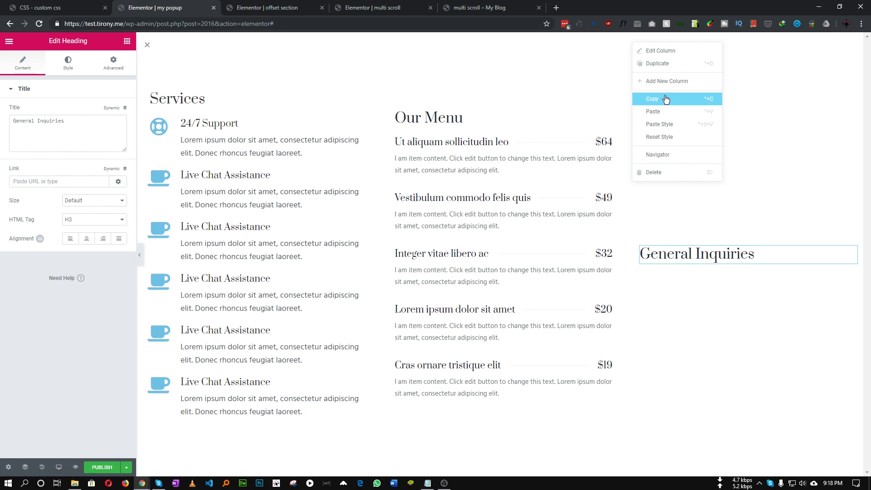
left_click(670, 111)
right_click(603, 42)
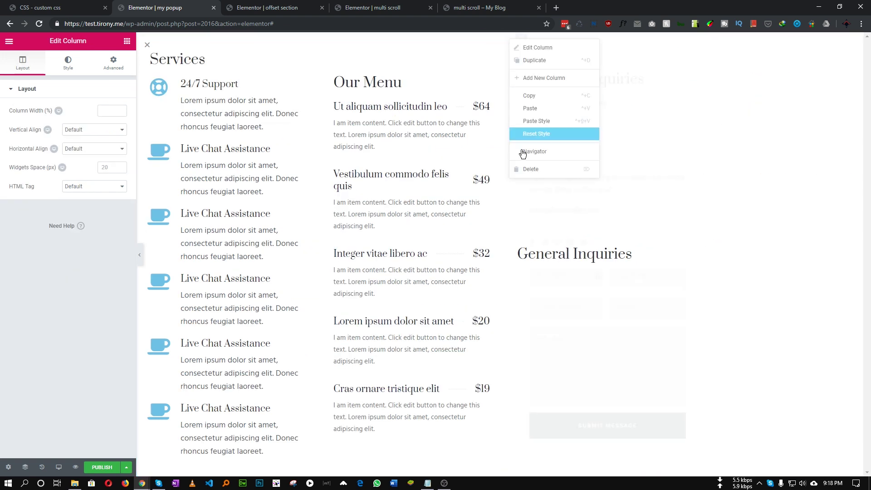
left_click(621, 169)
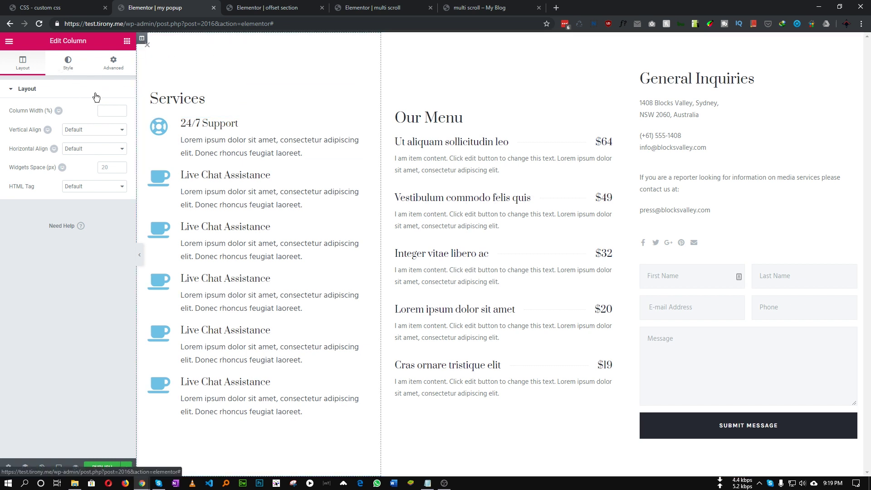
Give the left column a classic white background
left_click(68, 62)
left_click(93, 130)
left_click(117, 156)
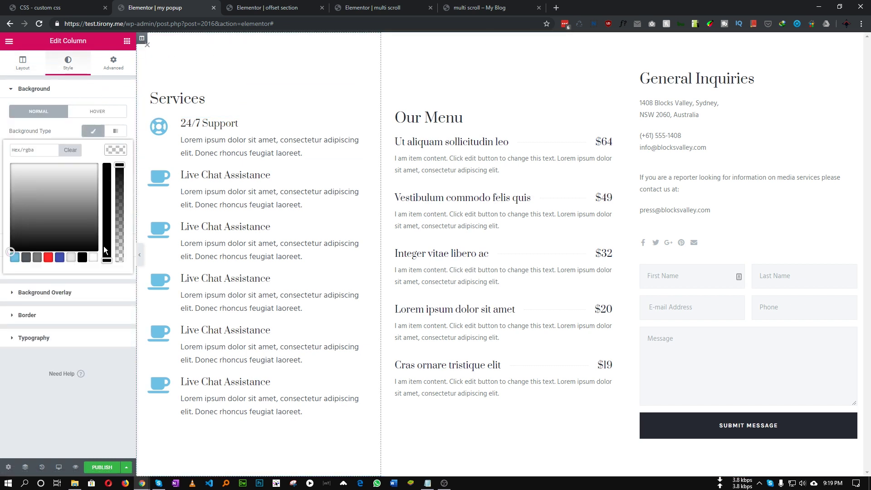
left_click(93, 257)
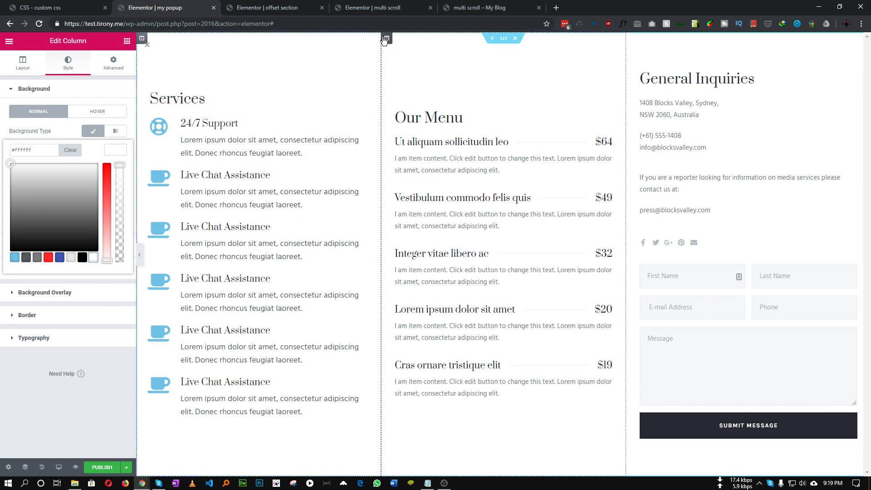
Give the middle column a classic light grey (#e8e8e8) background
left_click(386, 39)
left_click(68, 62)
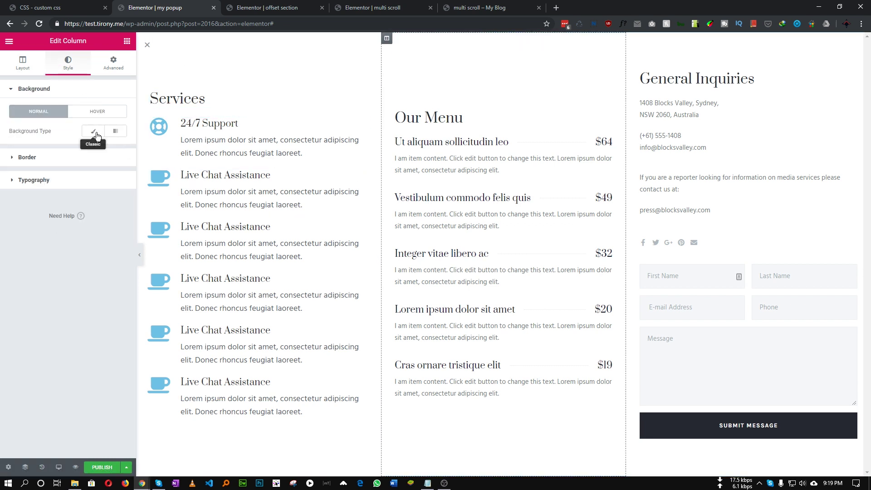
left_click(97, 136)
left_click(121, 154)
left_click(71, 257)
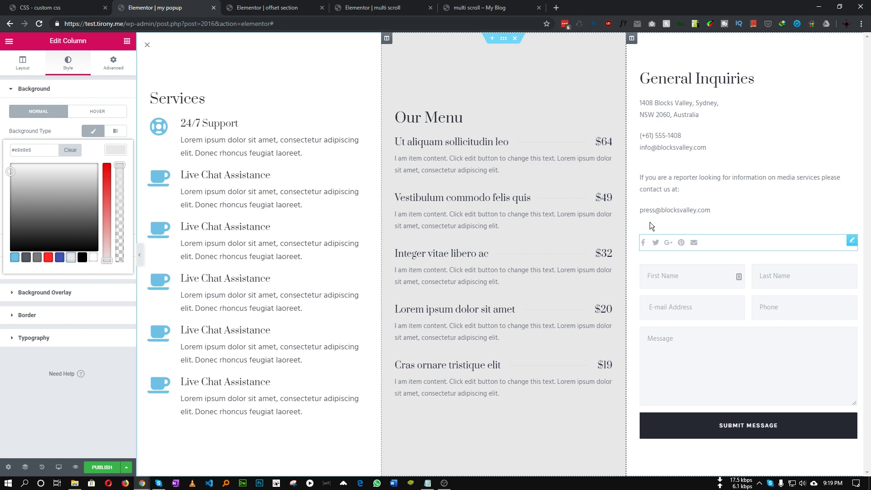
Give the right column a classic background and open its colour picker for white
left_click(632, 39)
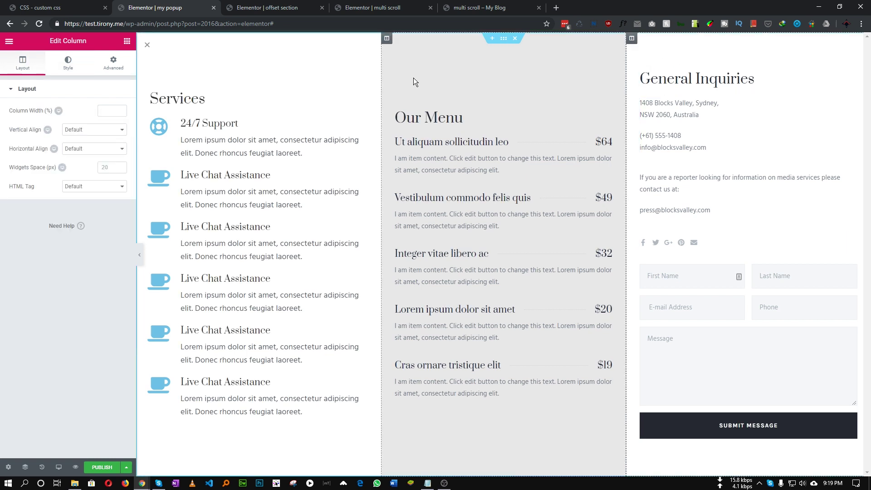
left_click(69, 64)
left_click(93, 131)
left_click(114, 153)
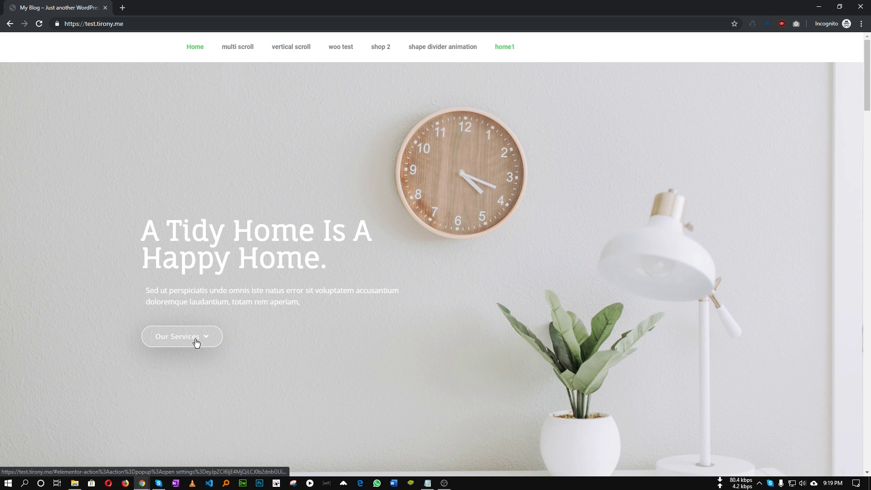
Preview the popup on the live site, close it, and return to the Elementor editor
left_click(195, 339)
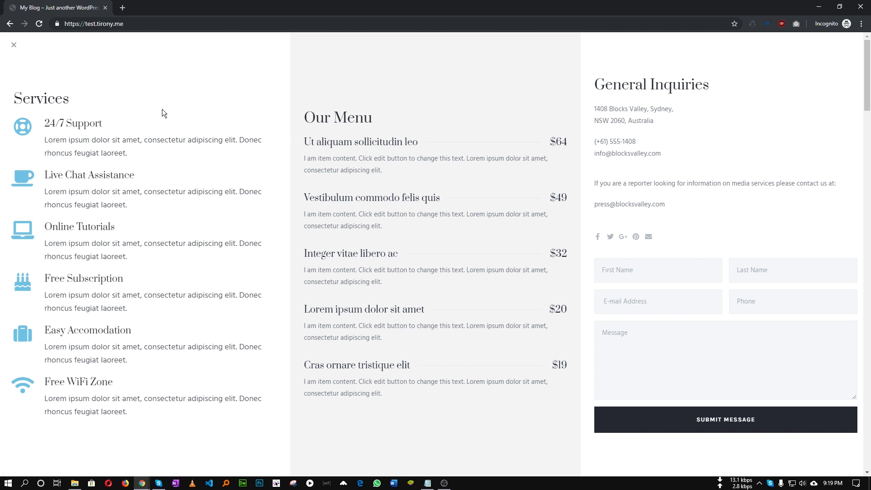
left_click(14, 45)
mouse_move(142, 482)
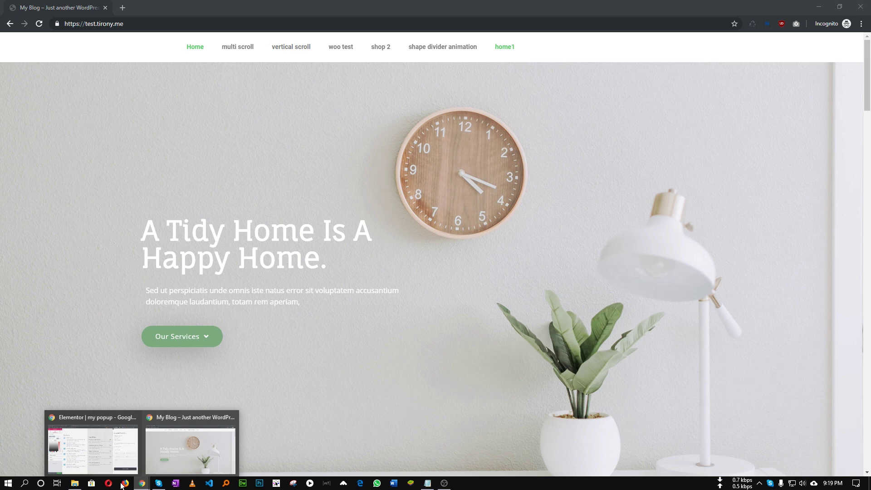
left_click(110, 423)
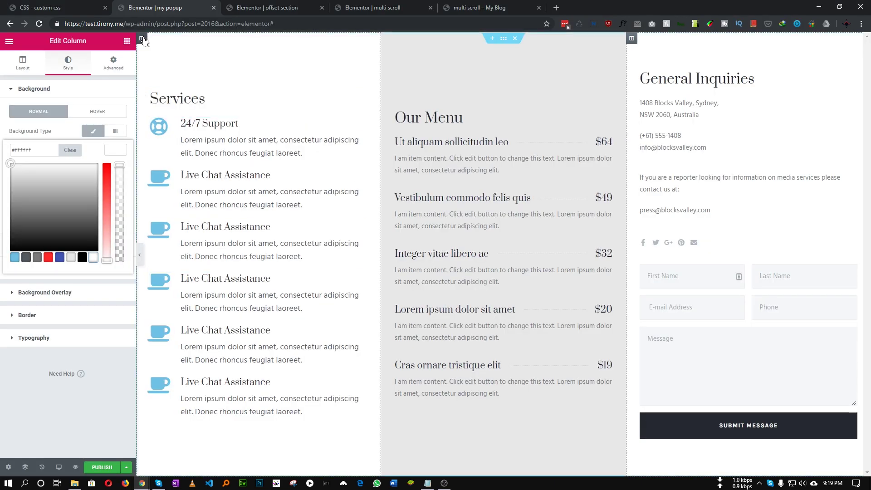
Give the left Services column a Fade In Left entrance animation with 0 delay
left_click(142, 41)
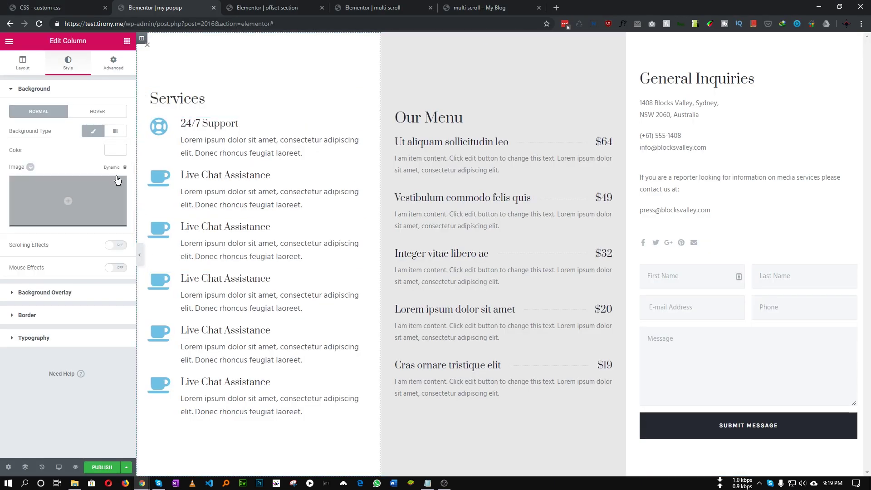
left_click(113, 66)
left_click(49, 294)
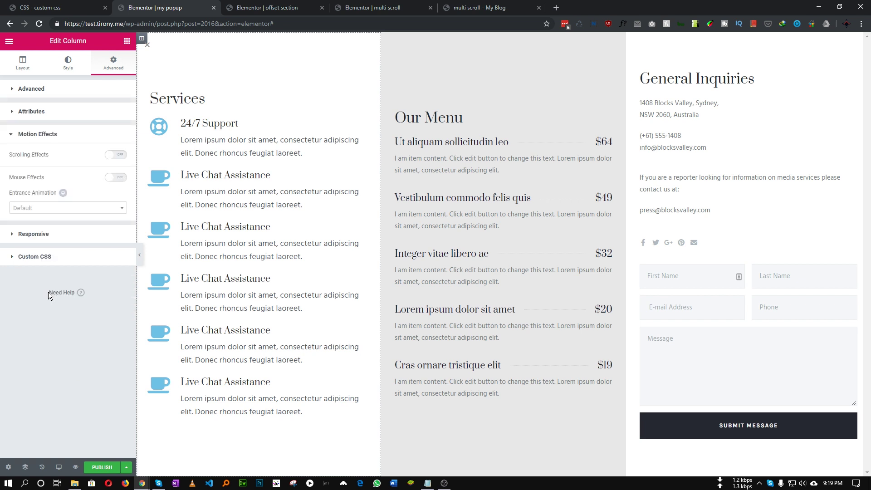
left_click(36, 208)
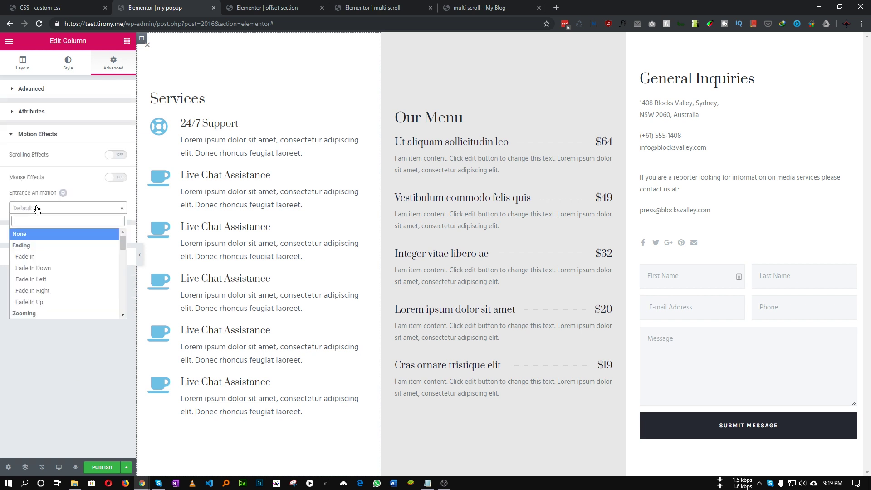
left_click(52, 280)
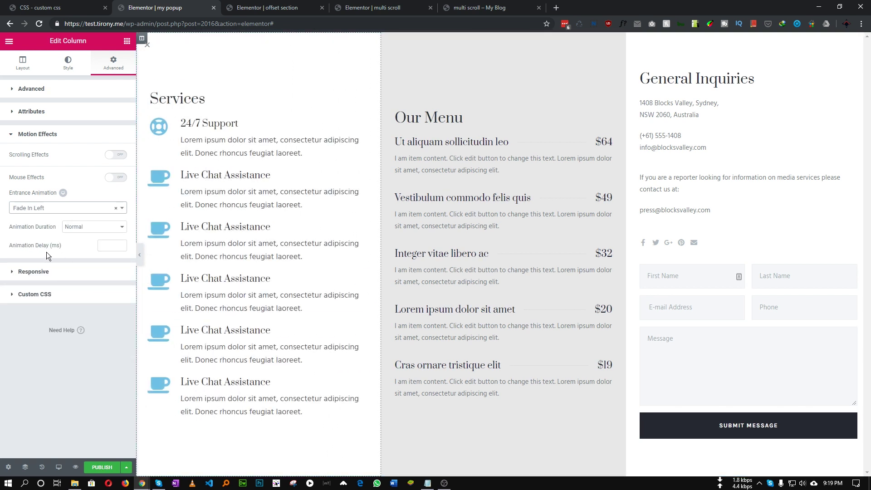
left_click(101, 248)
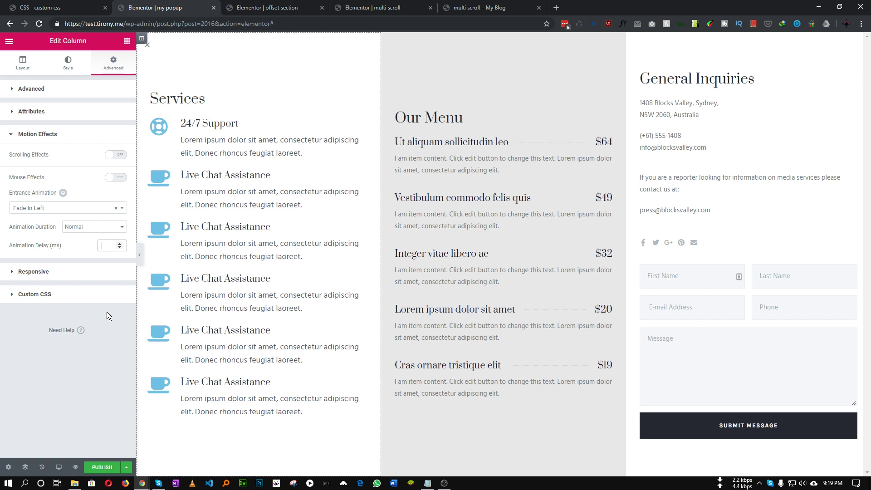
type("0")
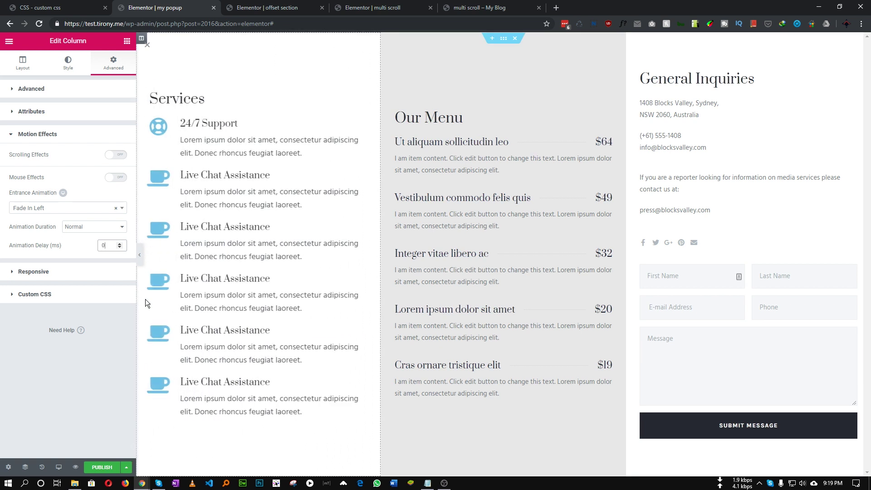
left_click(387, 41)
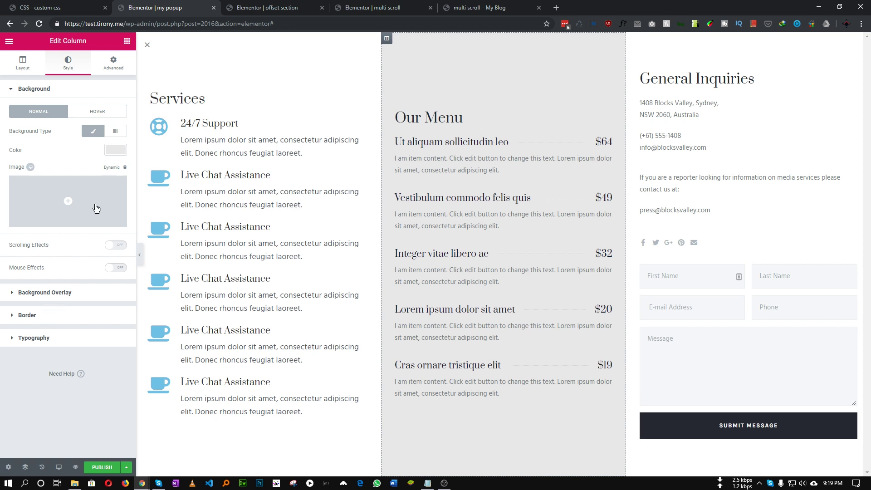
Give the middle Our Menu column a Fade In Left entrance animation with 500 ms delay
left_click(113, 63)
left_click(34, 293)
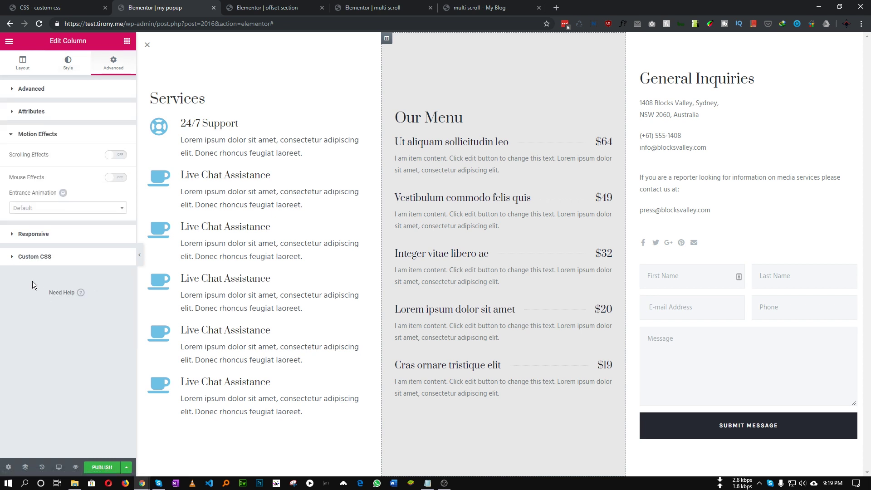
left_click(52, 207)
left_click(49, 278)
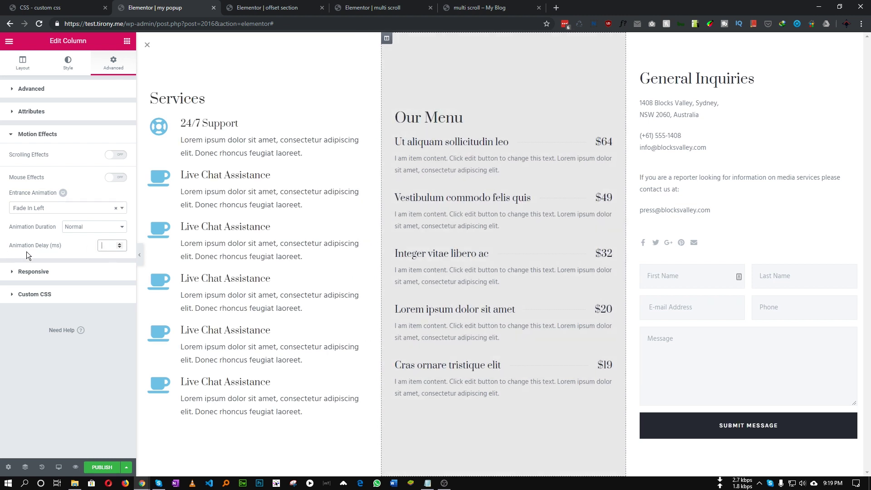
type("5")
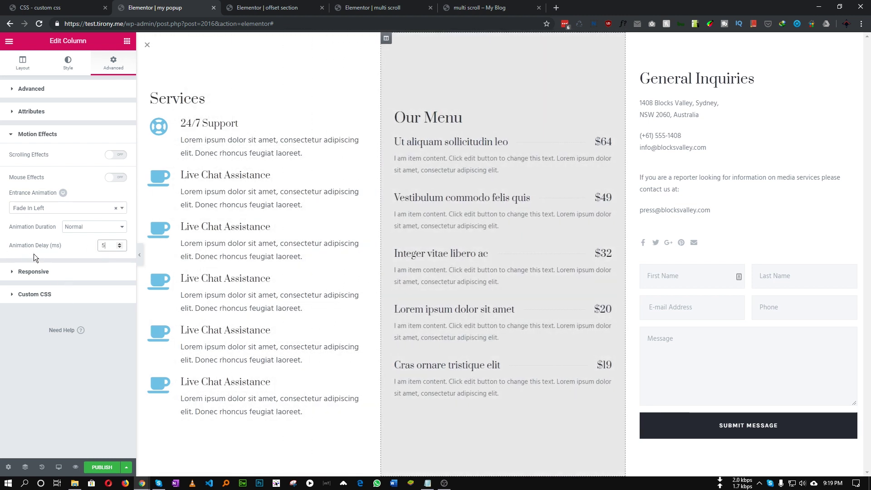
type("0")
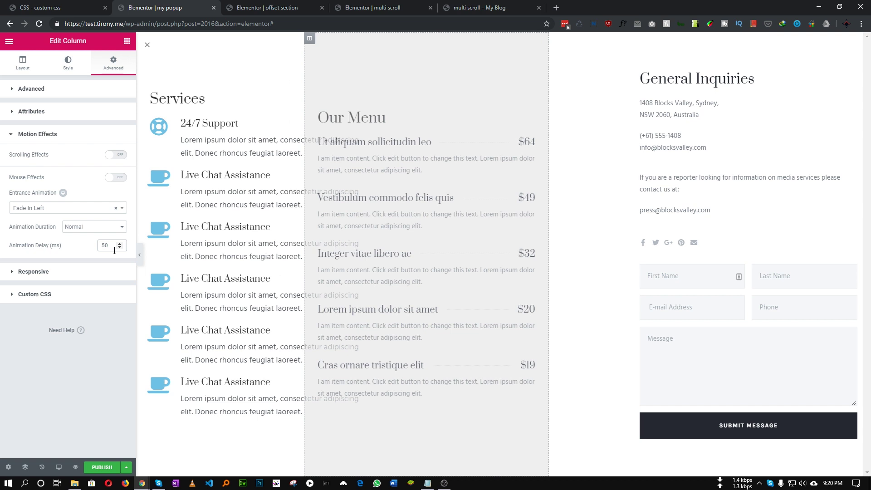
type("0")
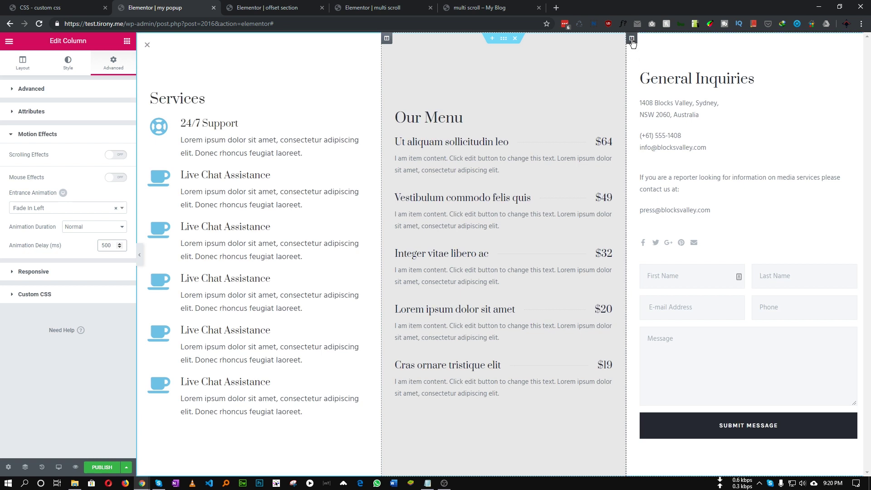
Set the right General Inquiries column's Fade In Left animation delay to 1000 ms
left_click(171, 93)
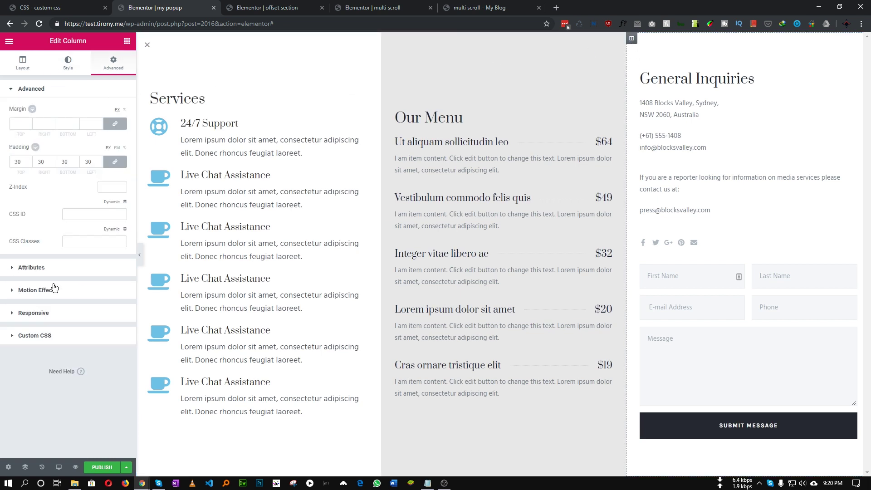
left_click(37, 290)
left_click_drag(115, 245, 72, 243)
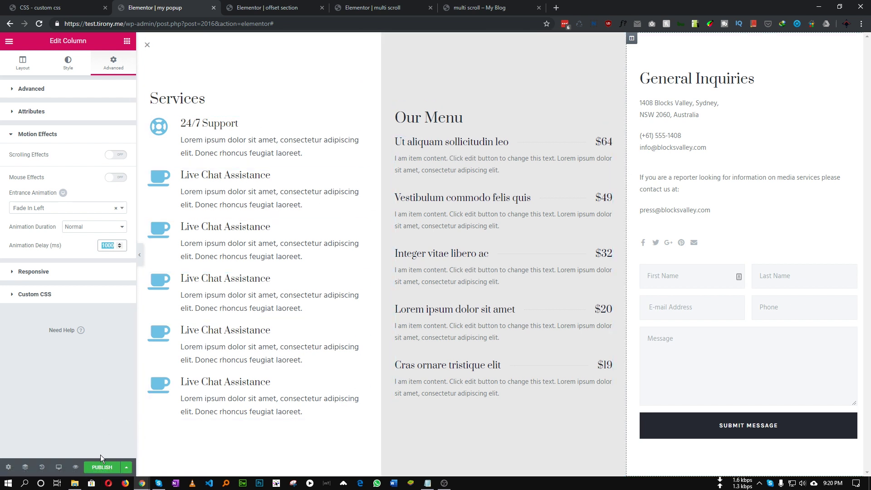
Publish the popup, passing through Triggers and Advanced Rules to Save & Close
left_click(101, 467)
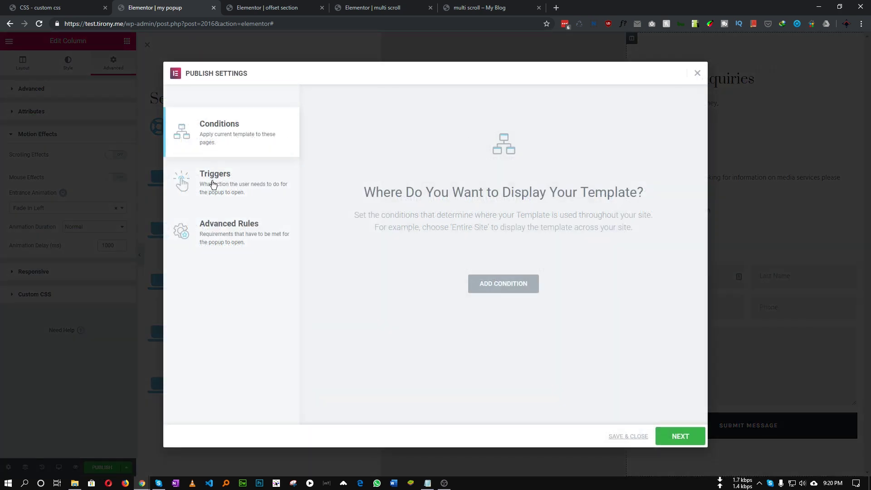
left_click(680, 437)
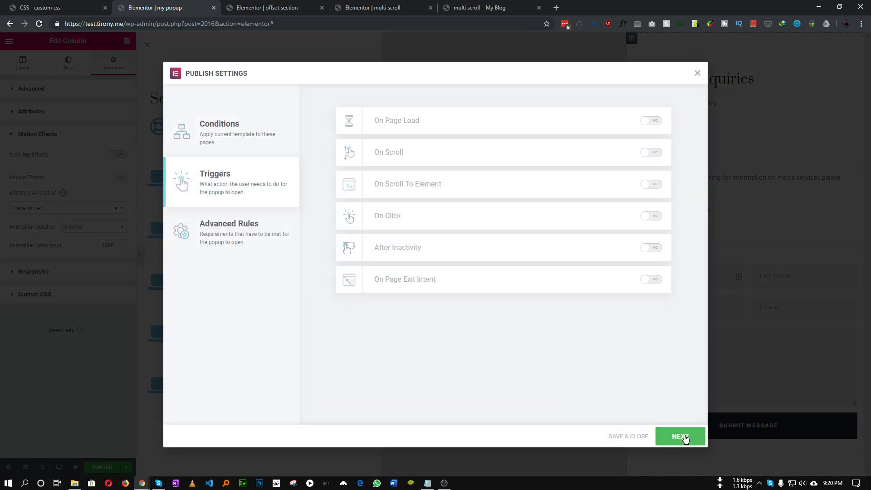
left_click(684, 437)
left_click(675, 436)
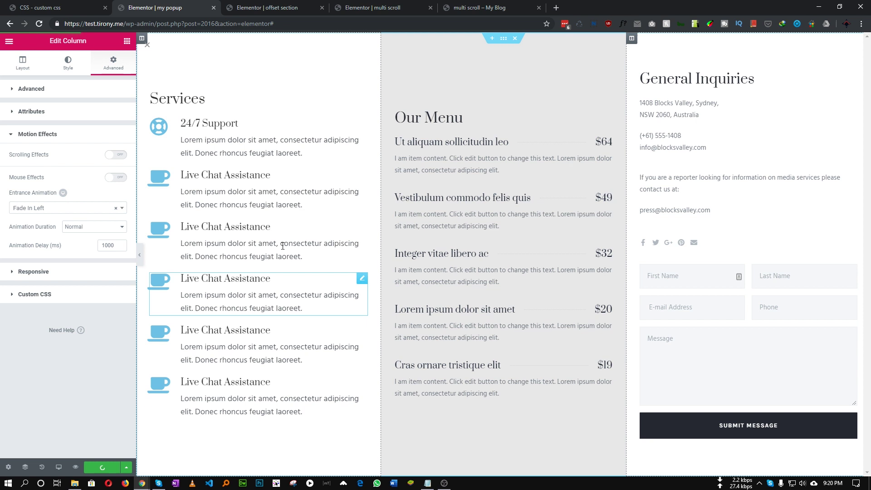
Reload the multi scroll page in Elementor and select the Learn More button
left_click(286, 6)
left_click(363, 8)
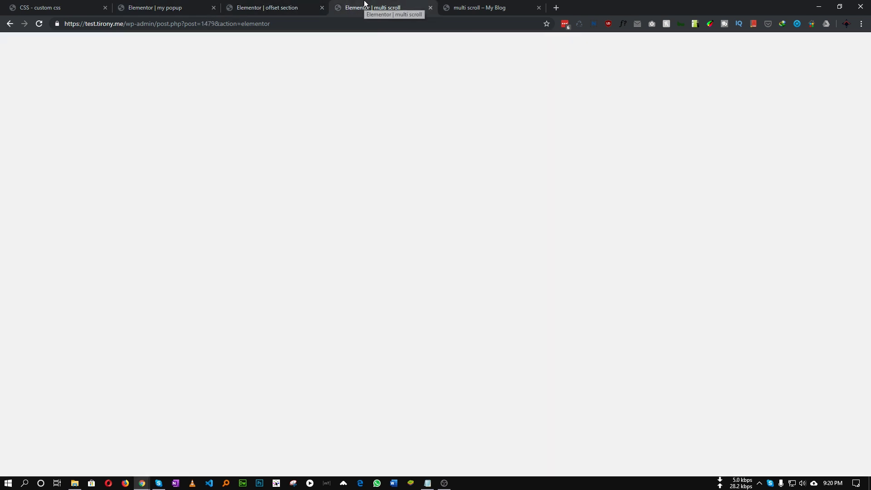
left_click(39, 23)
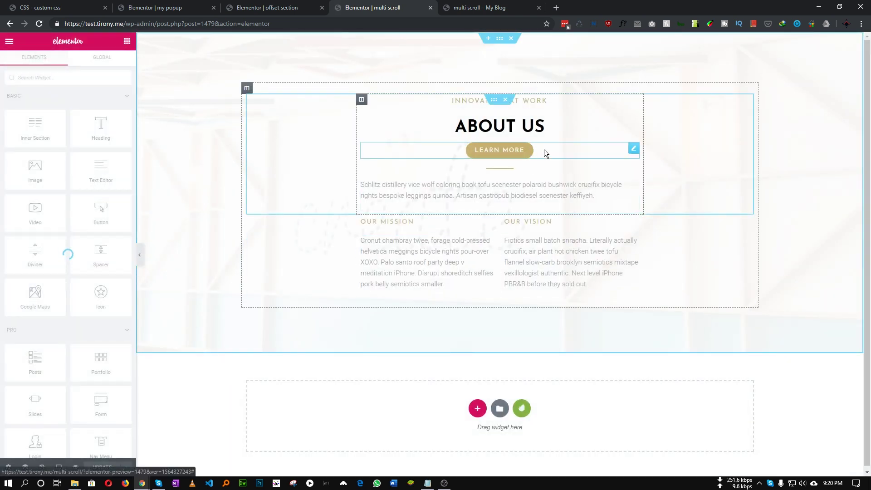
left_click(562, 156)
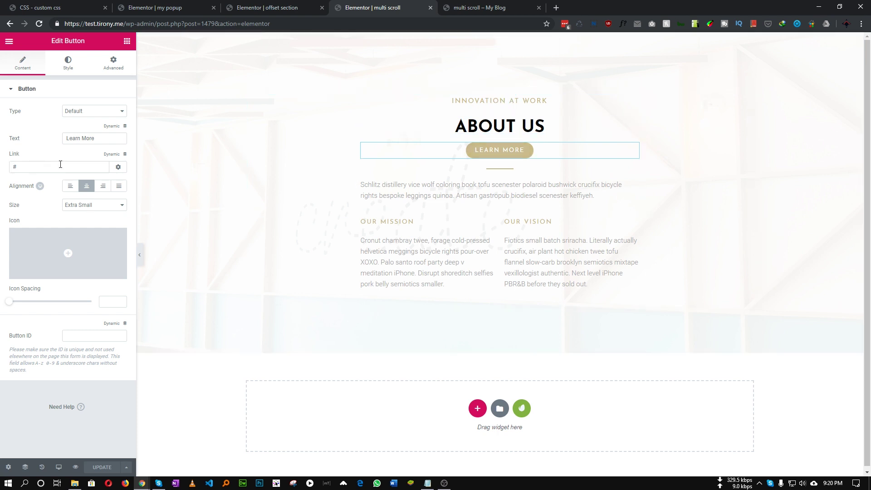
Set the button link's dynamic tag to Popup, action Open Popup with 'my popup', then update and preview
left_click(116, 156)
scroll(57, 219, "down", 1)
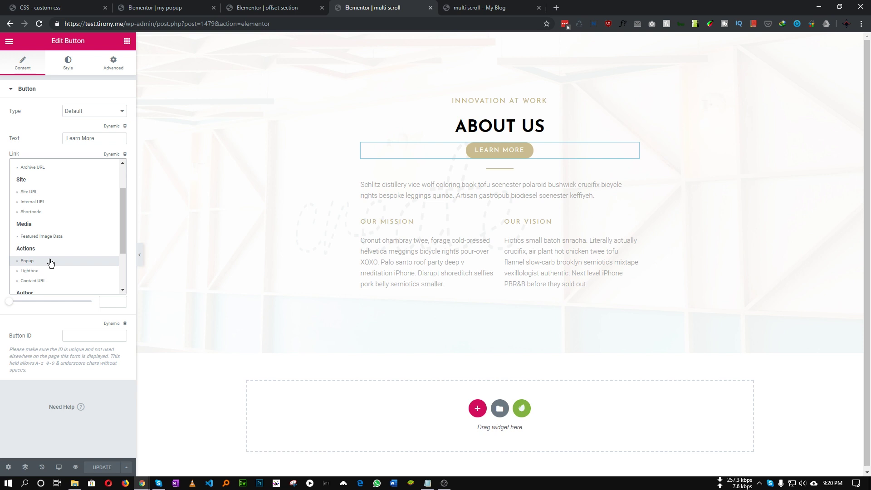
left_click(41, 262)
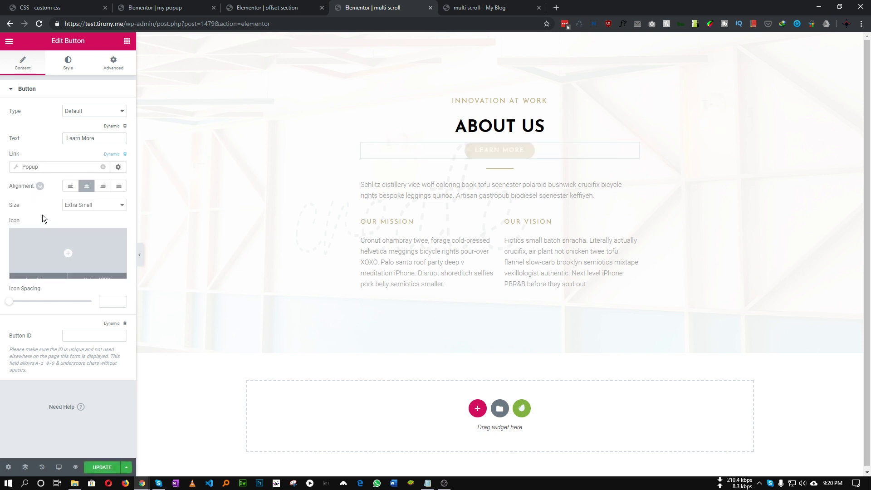
left_click(48, 166)
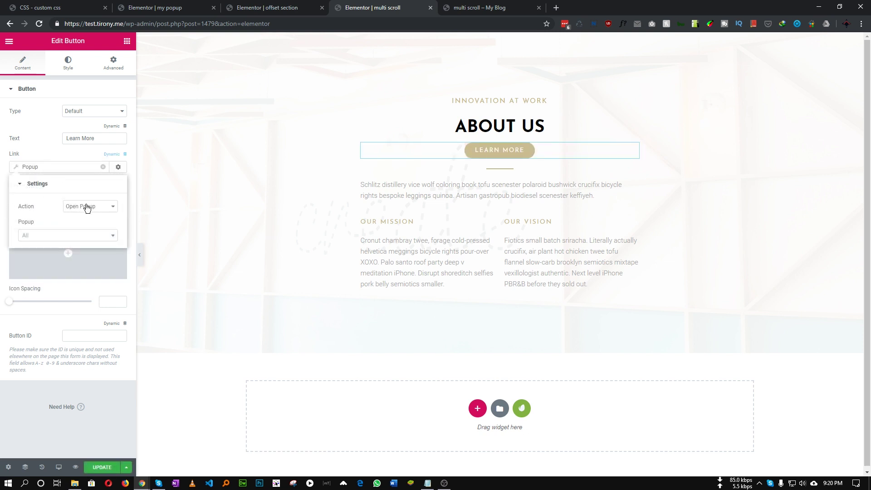
left_click(41, 237)
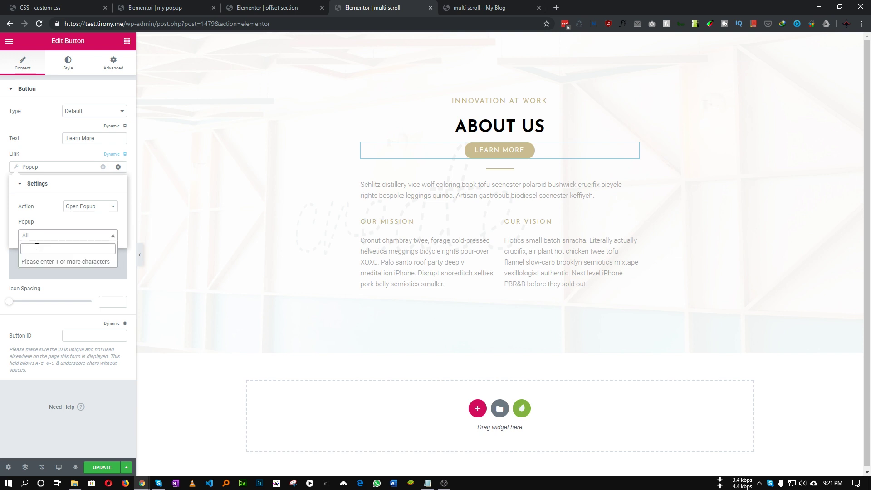
type("my")
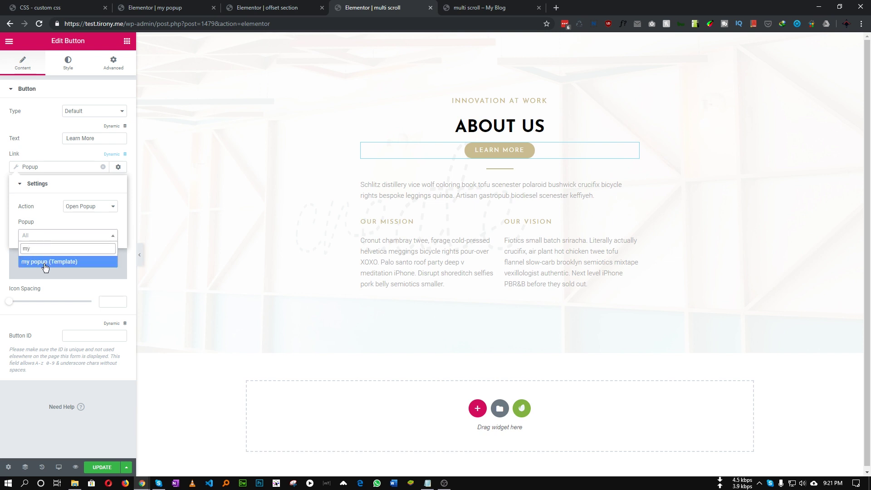
left_click(46, 262)
left_click(97, 468)
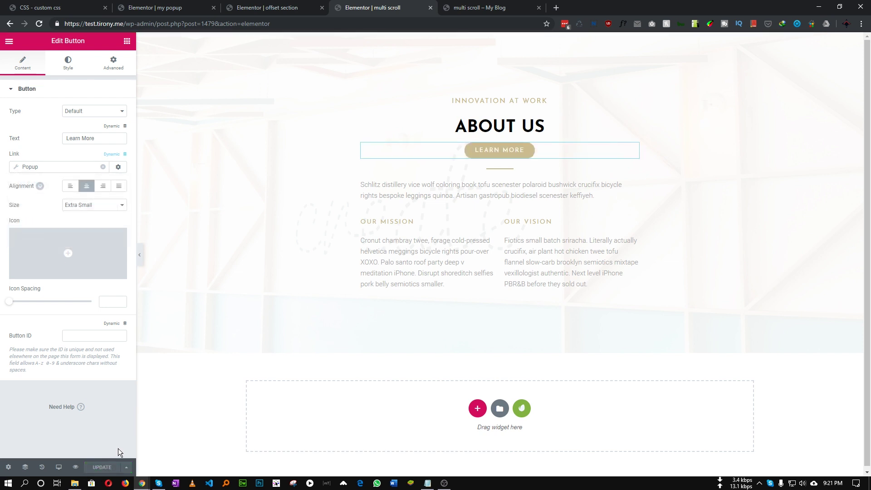
left_click(75, 467)
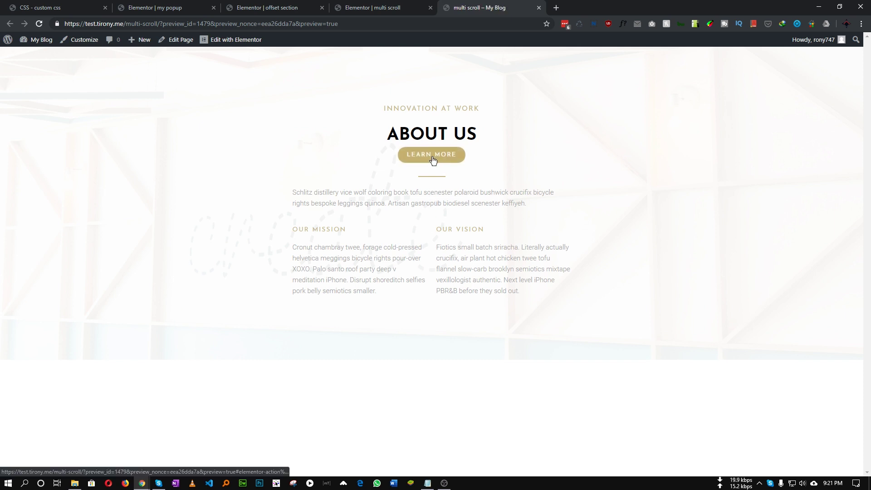
Test the Learn More popup in the preview, showing the Services, Our Menu and General Inquiries columns
scroll(433, 160, "down", 1)
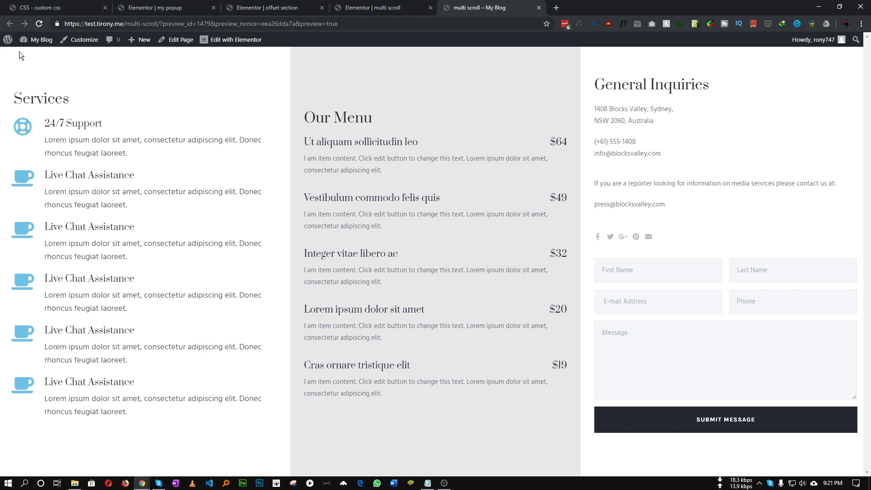
scroll(16, 50, "up", 1)
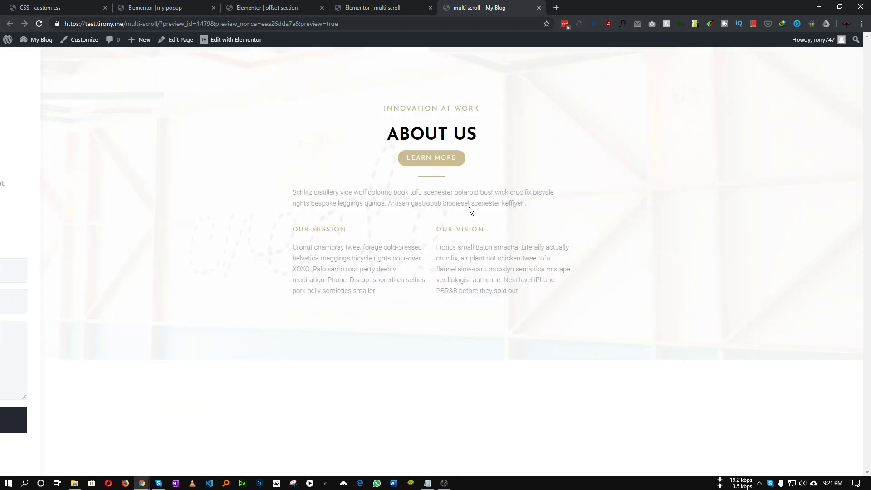
scroll(440, 163, "down", 1)
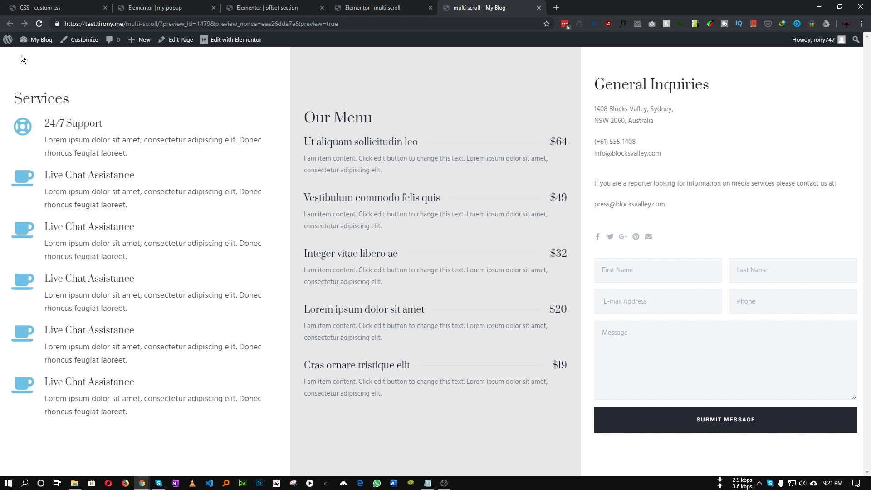
Set the my popup template's background to Classic with a transparent colour and save it
left_click(208, 8)
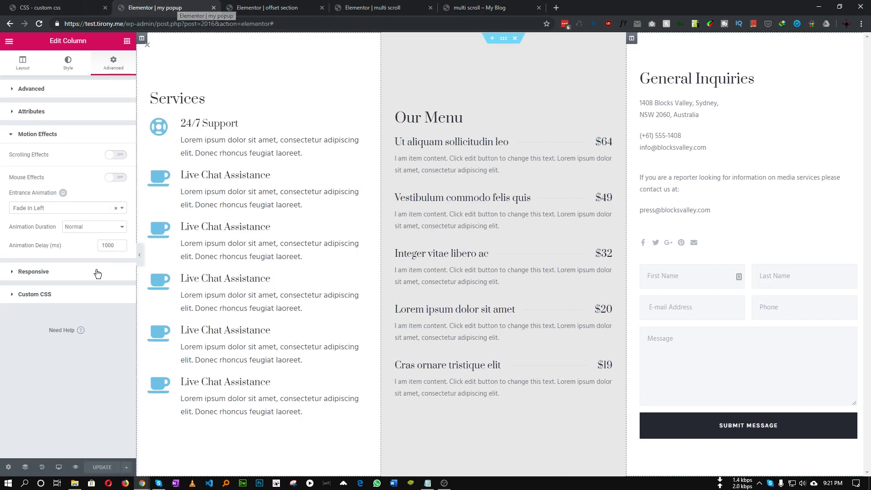
left_click(8, 467)
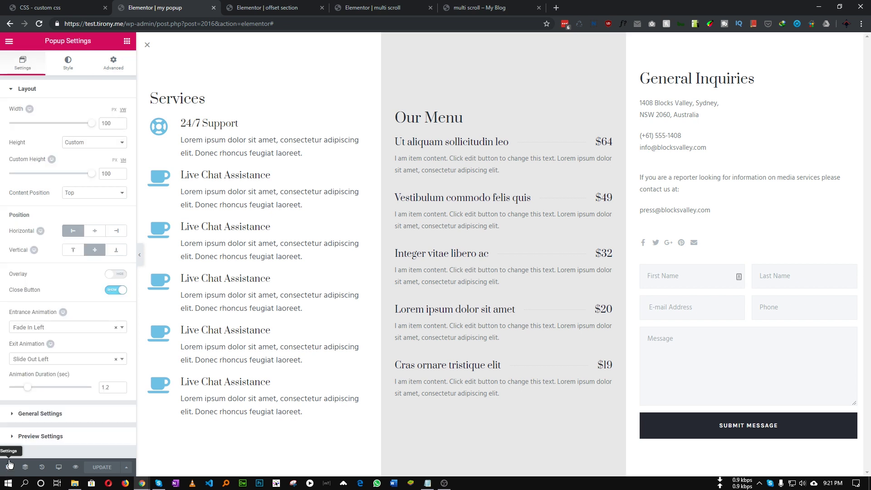
left_click(71, 71)
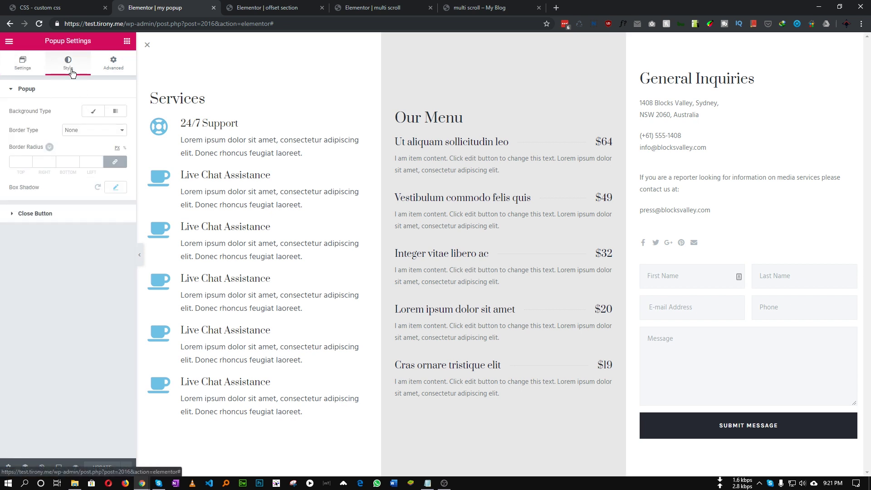
left_click(93, 111)
left_click(117, 132)
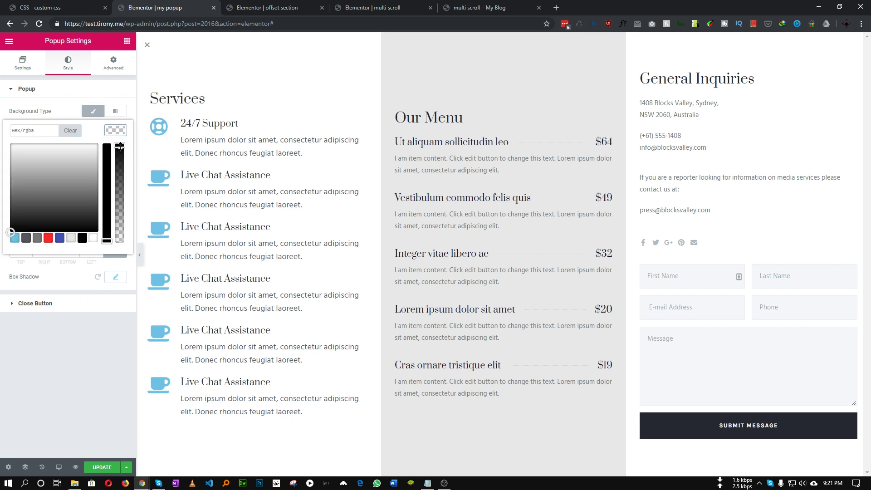
left_click(125, 360)
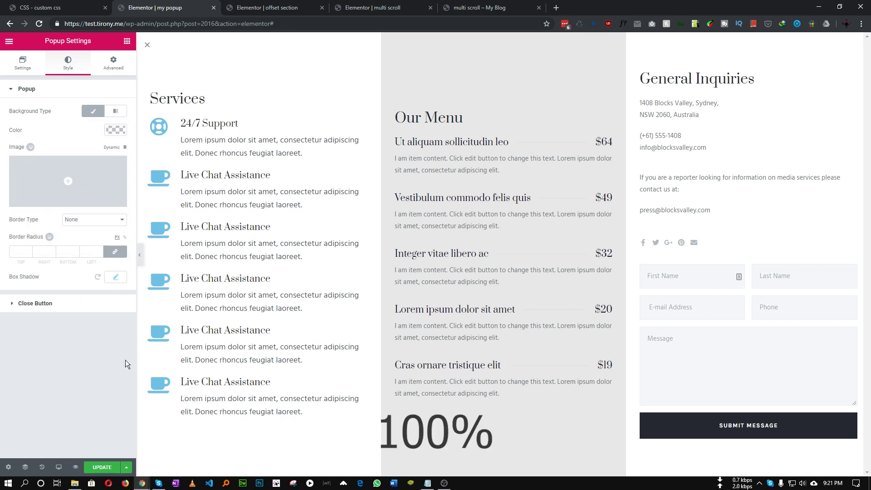
left_click(101, 472)
left_click(659, 435)
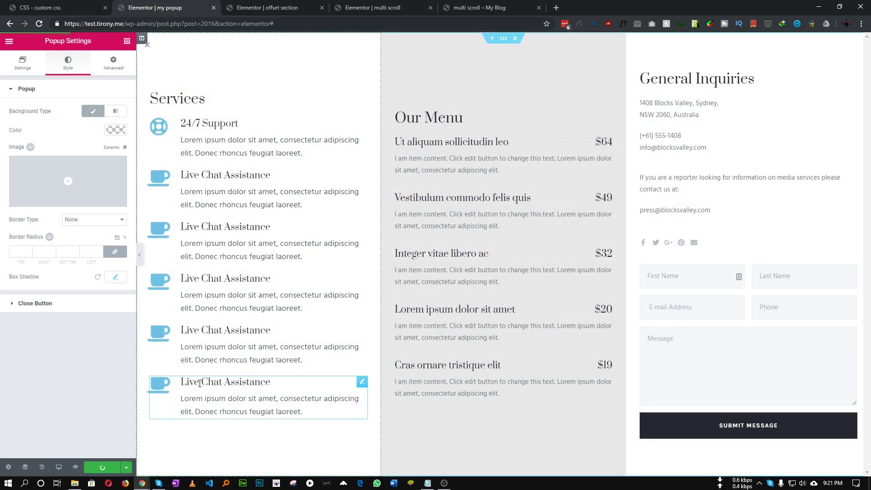
Reload the multi scroll preview and retest the popup
left_click(479, 7)
left_click(39, 25)
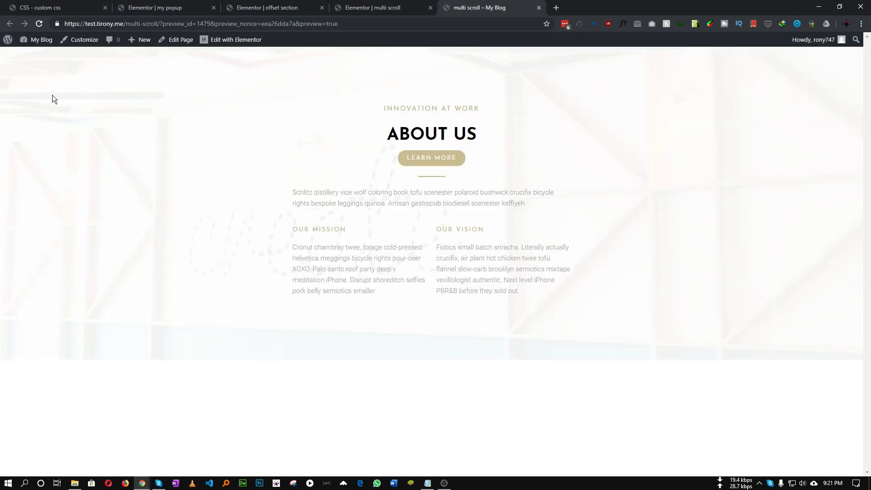
scroll(427, 154, "down", 1)
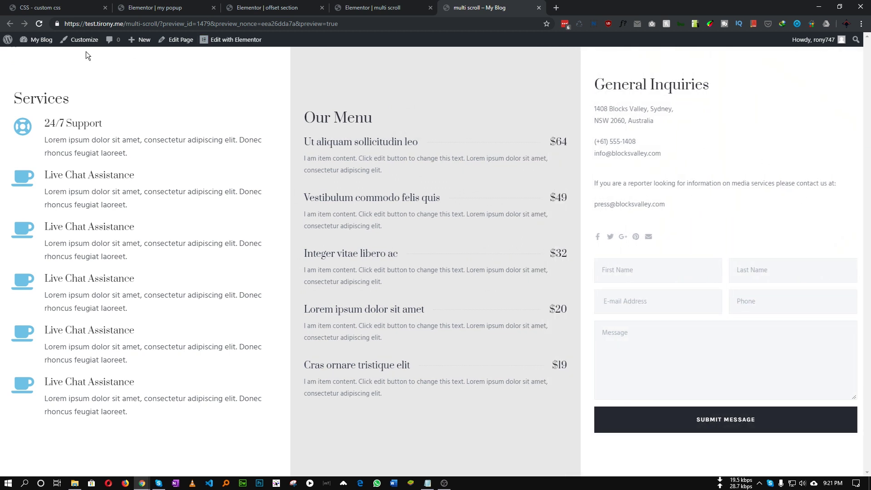
scroll(189, 105, "right", 2)
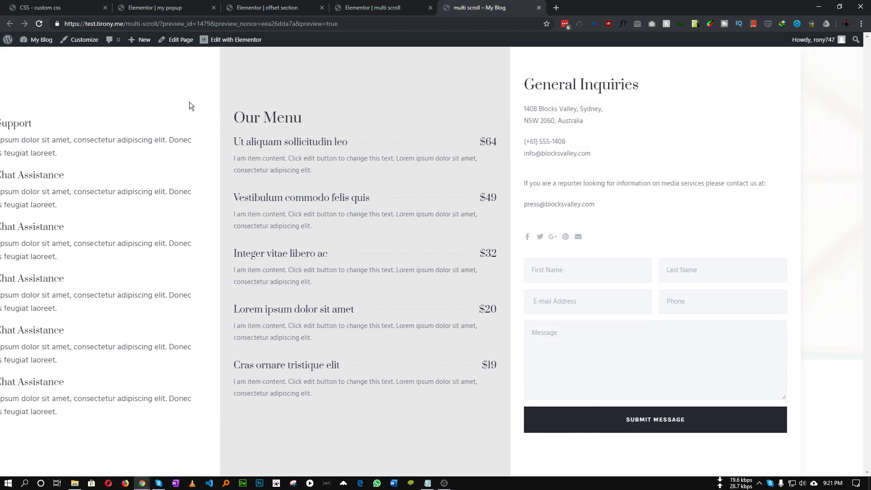
scroll(189, 105, "right", 2)
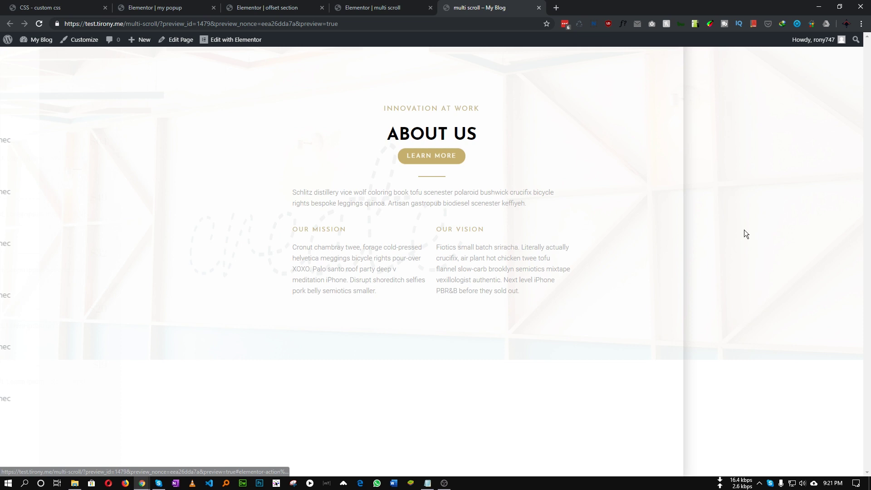
scroll(744, 234, "left", 2)
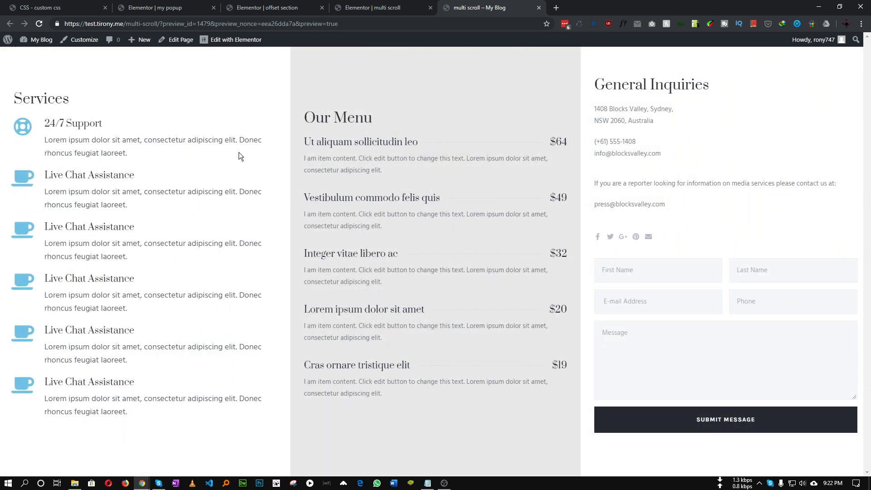
Reset the popup's box shadow to default, save the template, and return to the preview
left_click(154, 8)
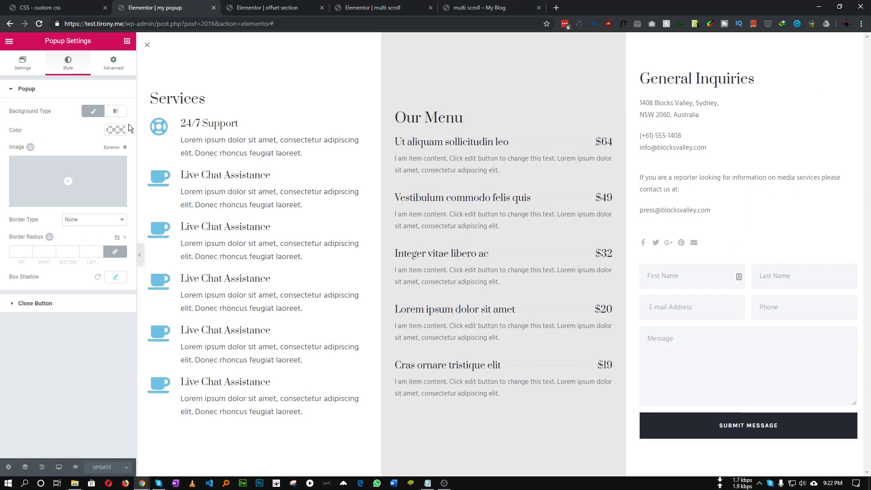
left_click(98, 278)
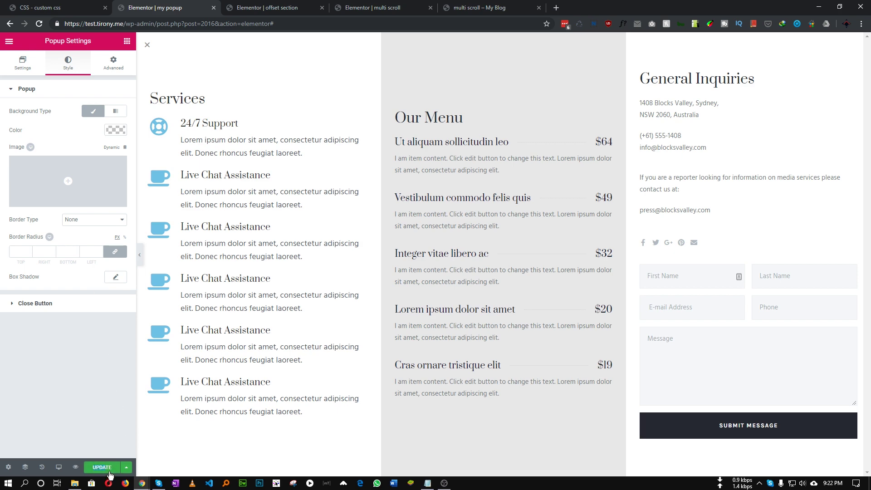
left_click(110, 474)
left_click(666, 436)
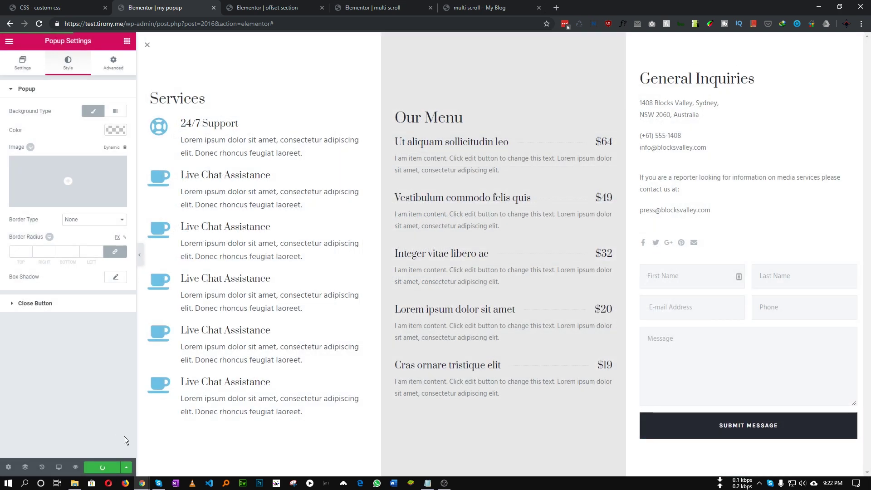
left_click(480, 8)
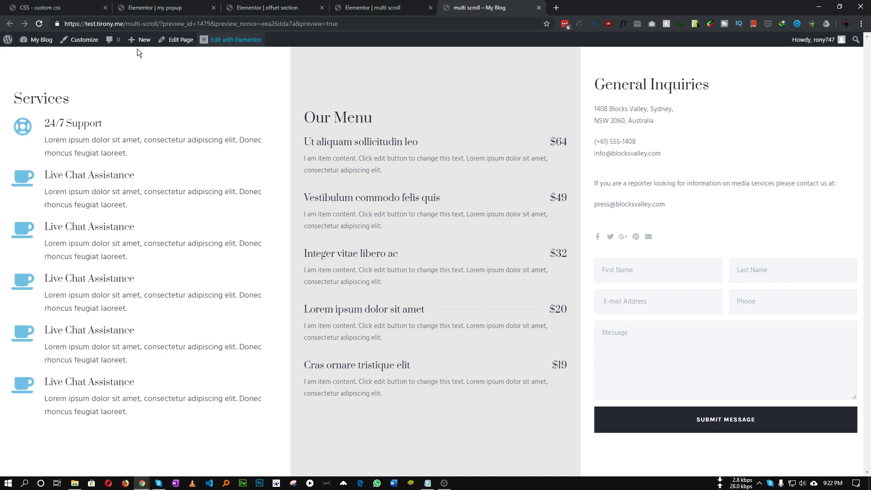
left_click(41, 22)
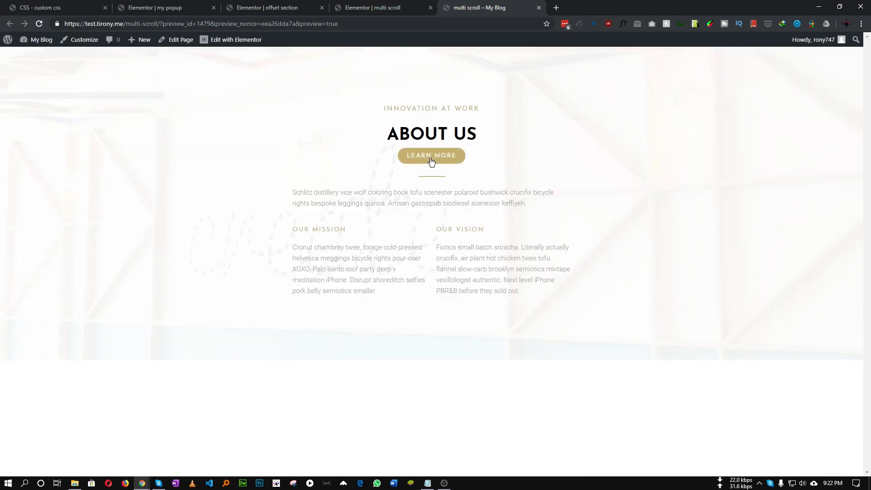
scroll(185, 205, "down", 1)
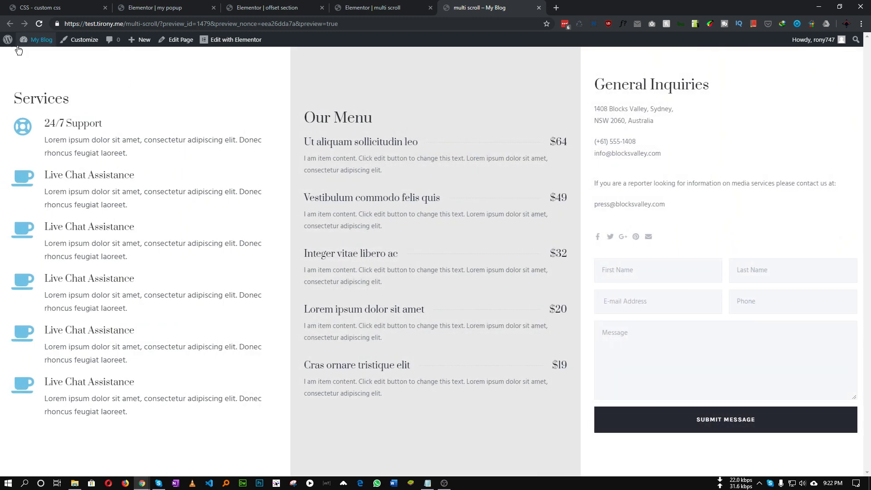
scroll(16, 51, "up", 1)
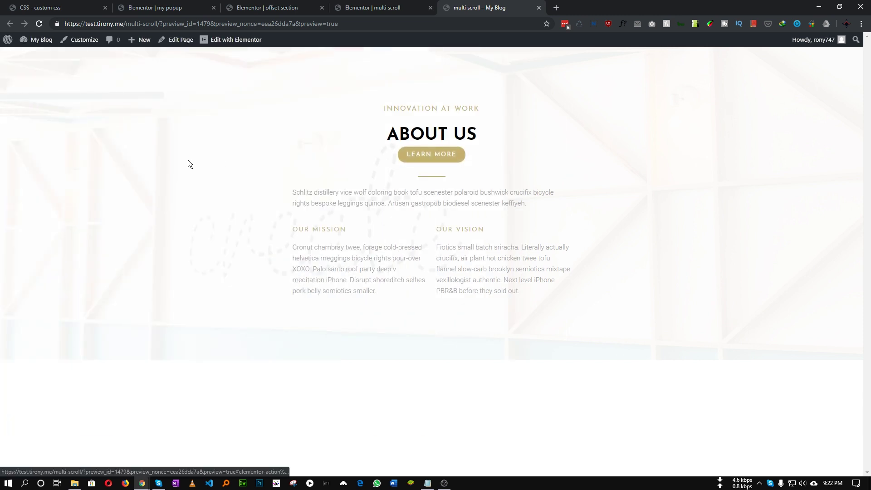
scroll(187, 160, "down", 1)
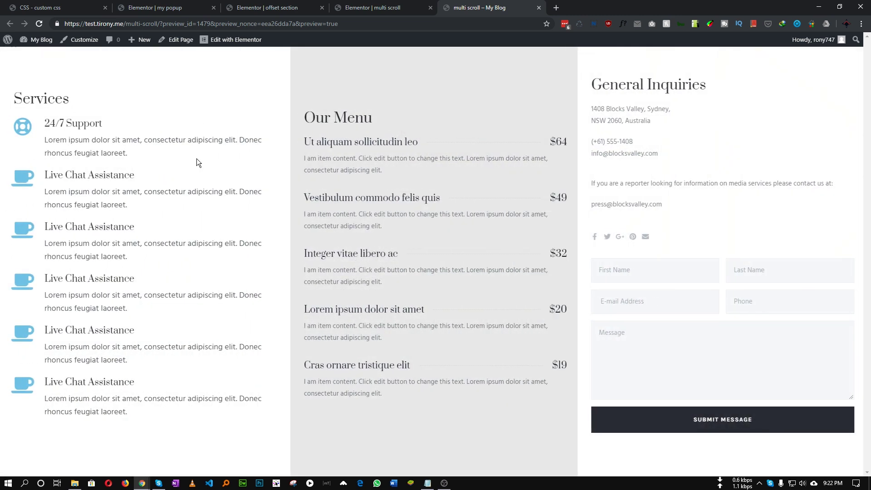